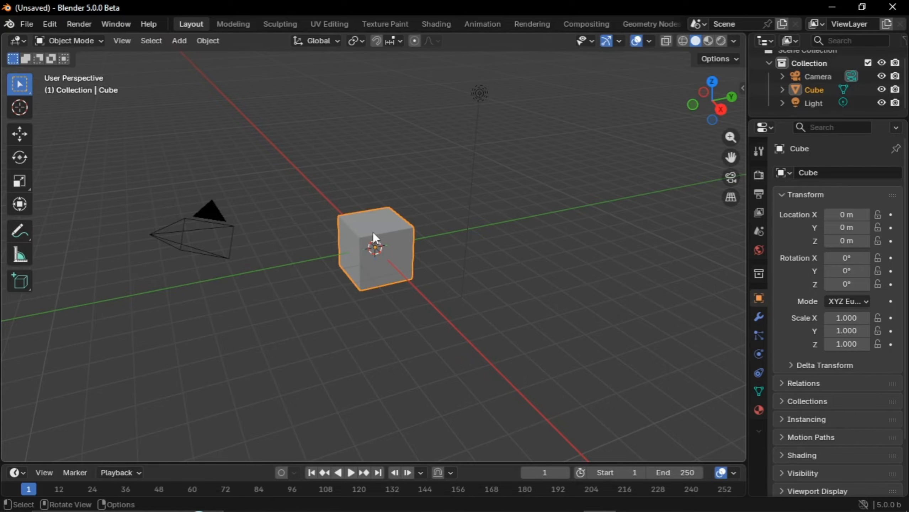
- Orbit and zoom around the default cube, camera and light to examine the scene from several angles
{"action": "key", "text": "KP_4"}
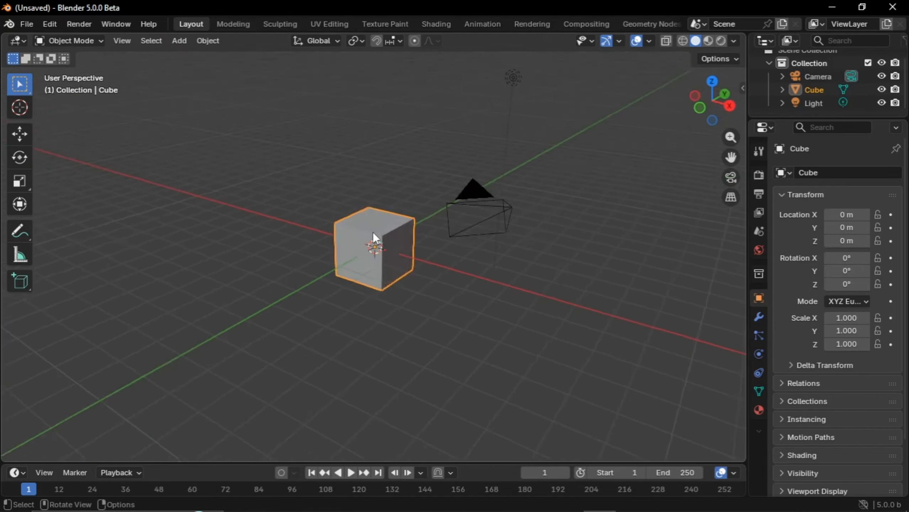
{"action": "scroll", "coordinate": [373, 232], "scroll_direction": "down", "scroll_amount": 3}
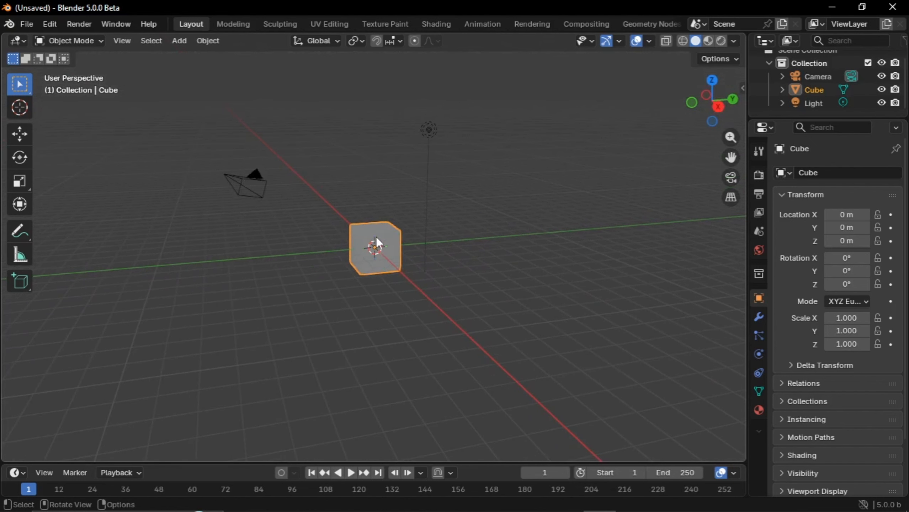
{"action": "key", "text": "KP_4"}
{"action": "key", "text": "KP_4"}
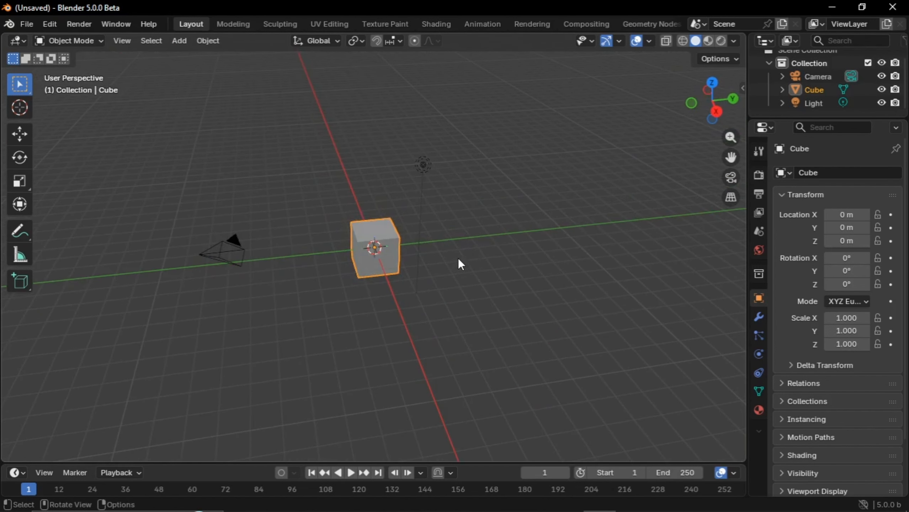
{"action": "key", "text": "KP_4"}
{"action": "key", "text": "KP_4"}
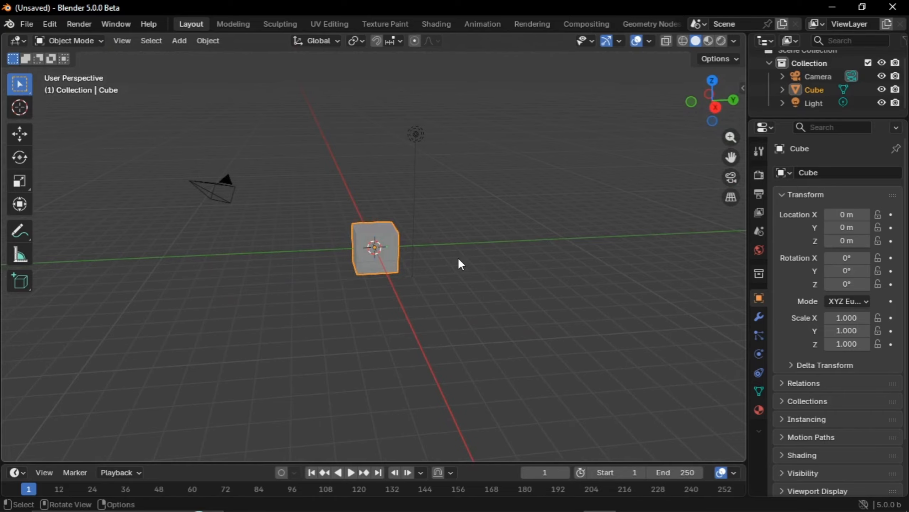
{"action": "key", "text": "KP_4"}
{"action": "key", "text": "KP_4"}
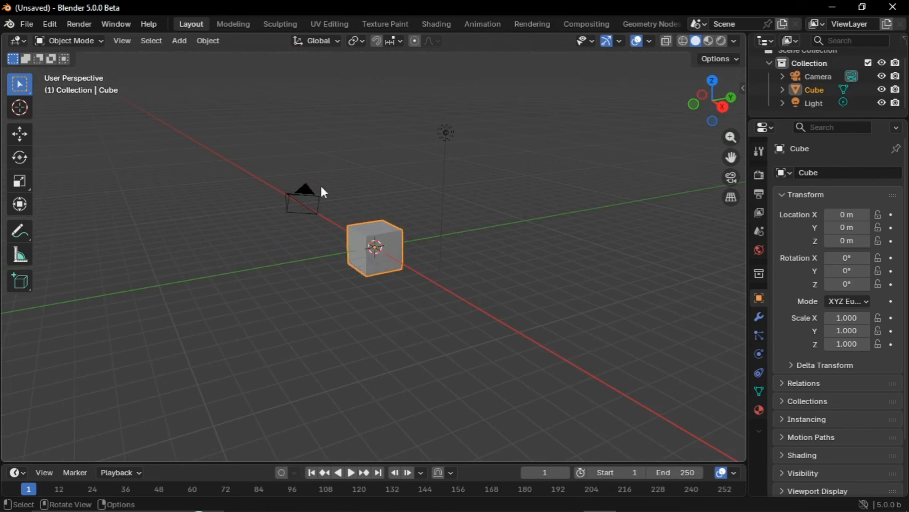
{"action": "key", "text": "KP_4"}
{"action": "key", "text": "KP_4"}
{"action": "key", "text": "KP_4"}
{"action": "key", "text": "KP_4"}
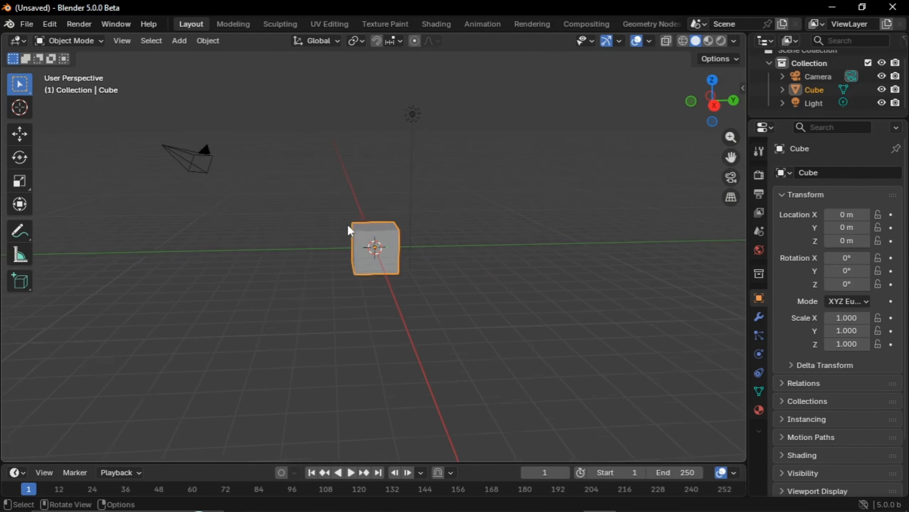
{"action": "key", "text": "KP_4"}
{"action": "key", "text": "KP_4"}
{"action": "key", "text": "KP_4"}
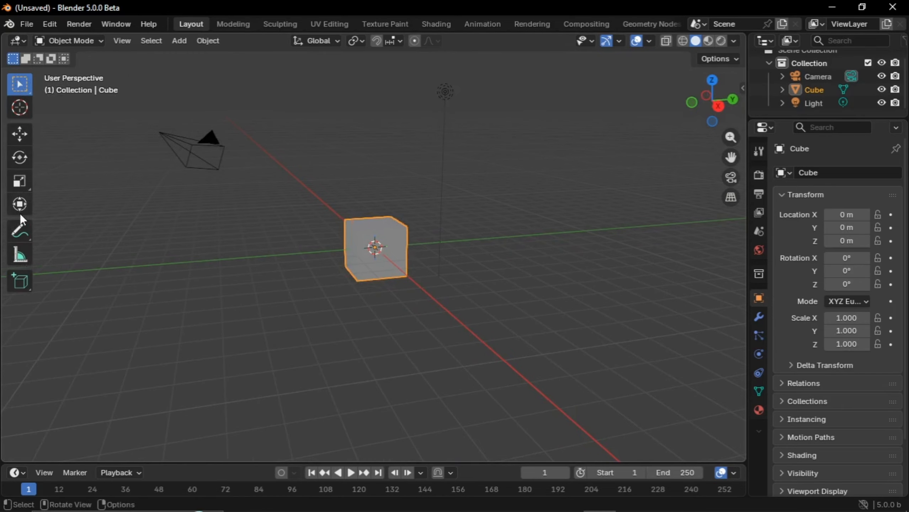
- View the scene from the right, front, back, top and bottom preset viewpoints, then return to a perspective view
{"action": "left_click_drag", "start_coordinate": [720, 114], "coordinate": [716, 115]}
{"action": "left_click", "coordinate": [714, 108]}
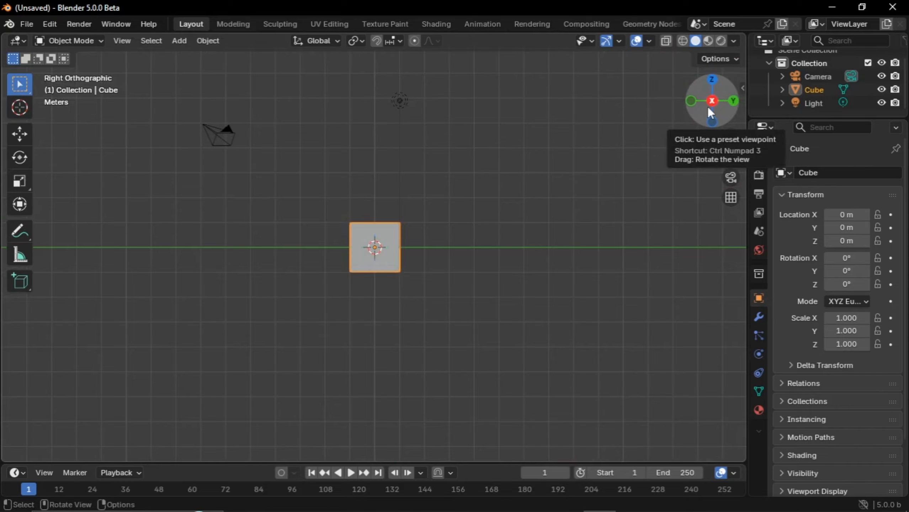
{"action": "left_click", "coordinate": [691, 100]}
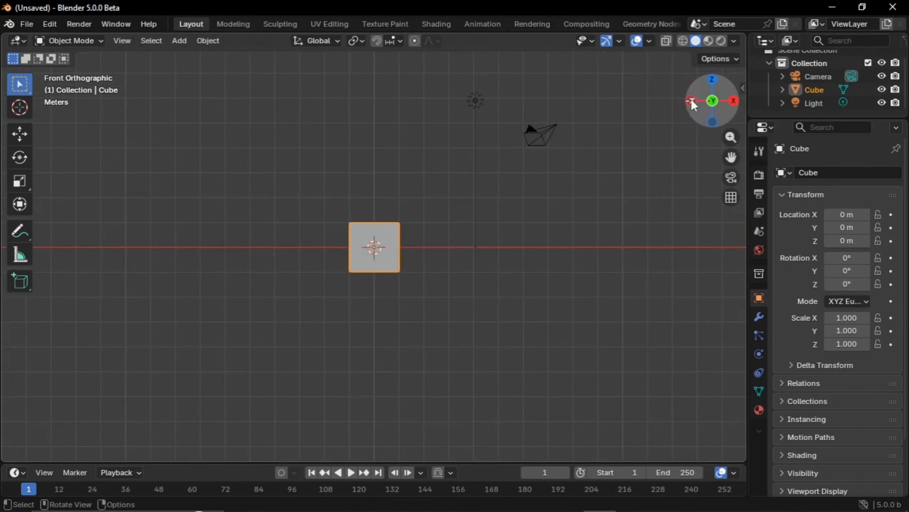
{"action": "left_click", "coordinate": [719, 98]}
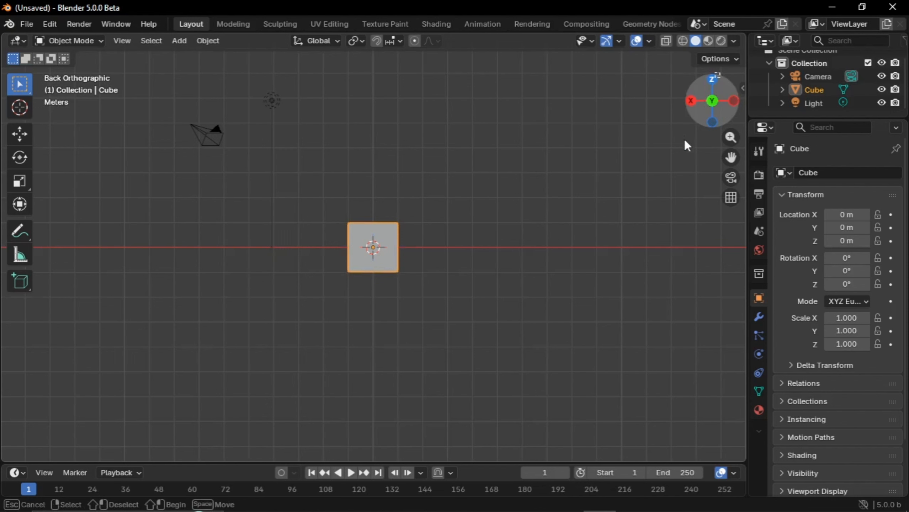
{"action": "left_click", "coordinate": [711, 85]}
{"action": "left_click", "coordinate": [562, 196]}
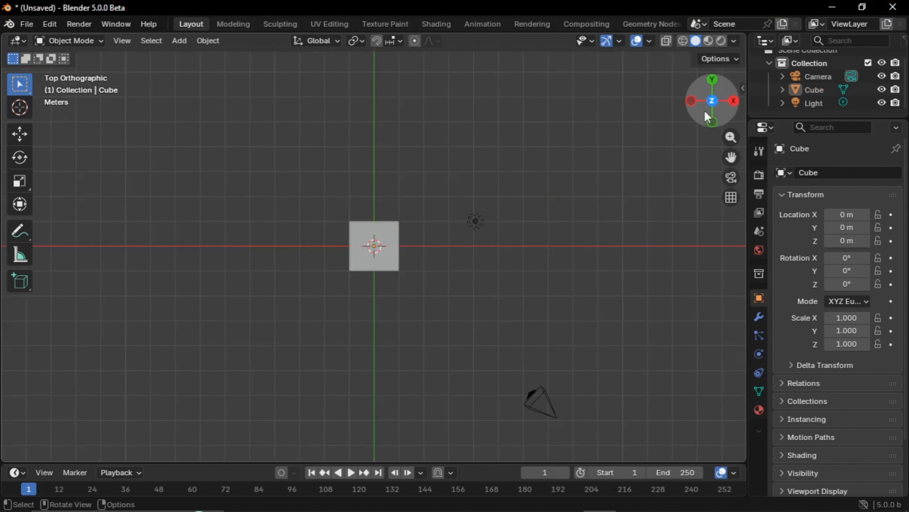
{"action": "left_click", "coordinate": [713, 101]}
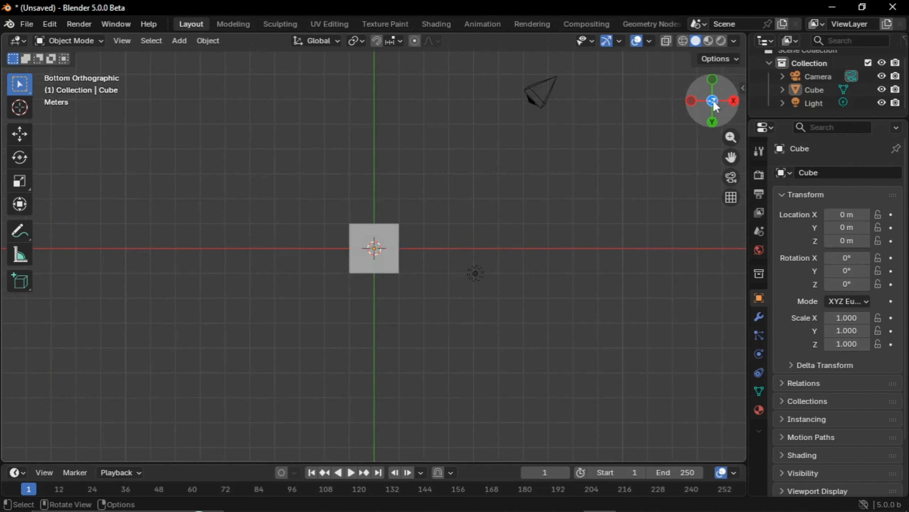
{"action": "left_click", "coordinate": [735, 101]}
{"action": "middle_click_drag", "start_coordinate": [486, 174], "coordinate": [500, 191]}
{"action": "scroll", "coordinate": [488, 176], "scroll_direction": "down", "scroll_amount": 2}
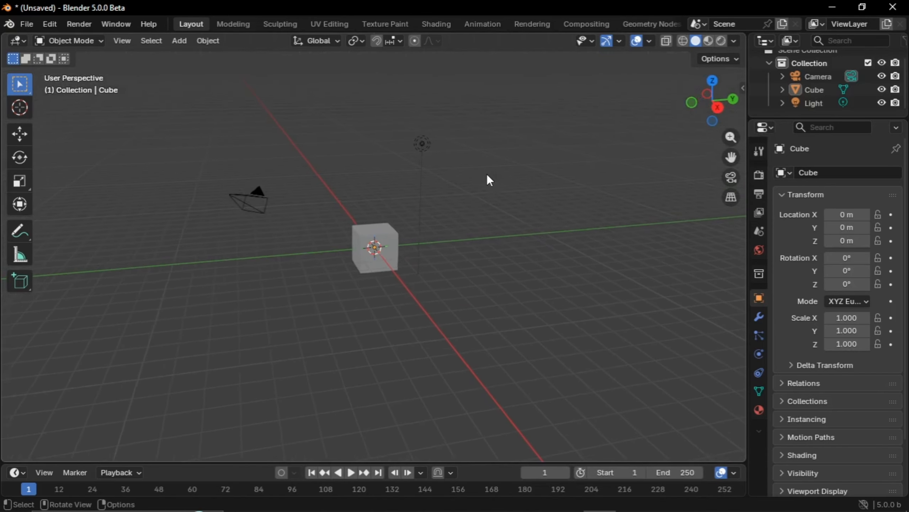
- Switch to the Select Box tool and box-select the camera
{"action": "left_click", "coordinate": [26, 91]}
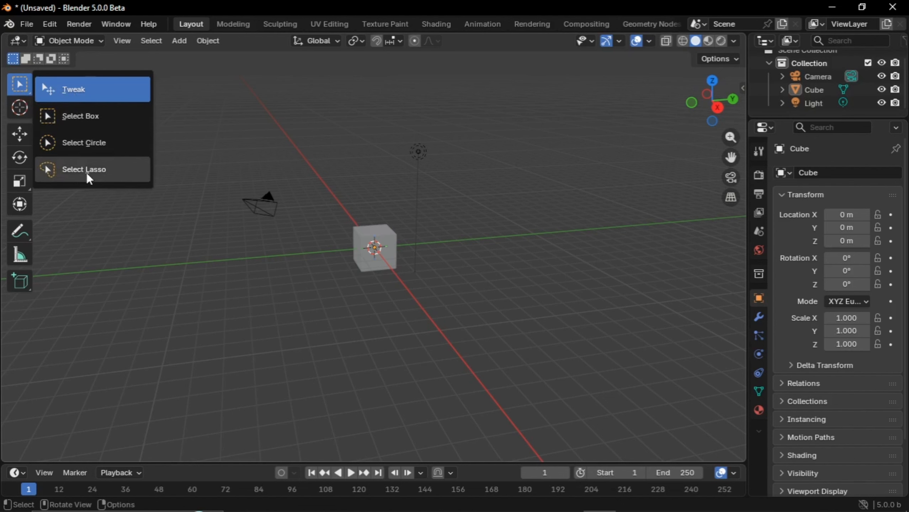
{"action": "left_click", "coordinate": [97, 127]}
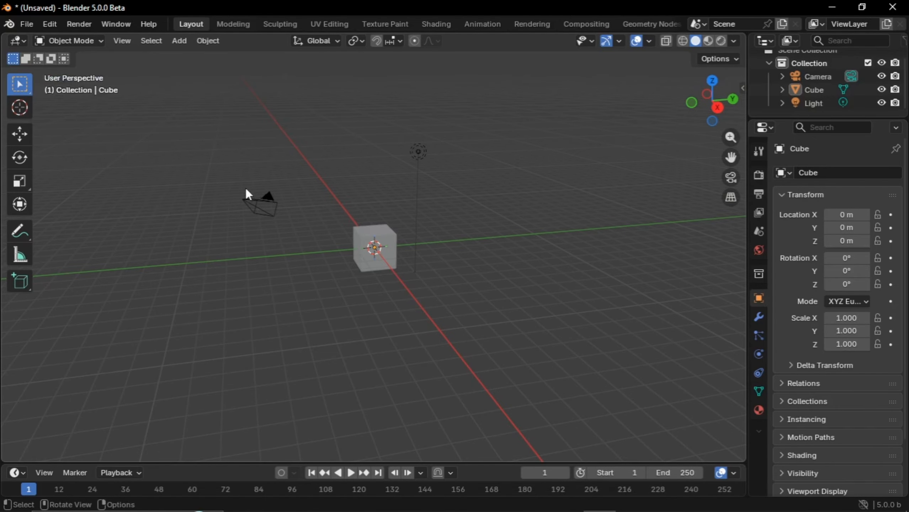
{"action": "scroll", "coordinate": [246, 194], "scroll_direction": "up", "scroll_amount": 3}
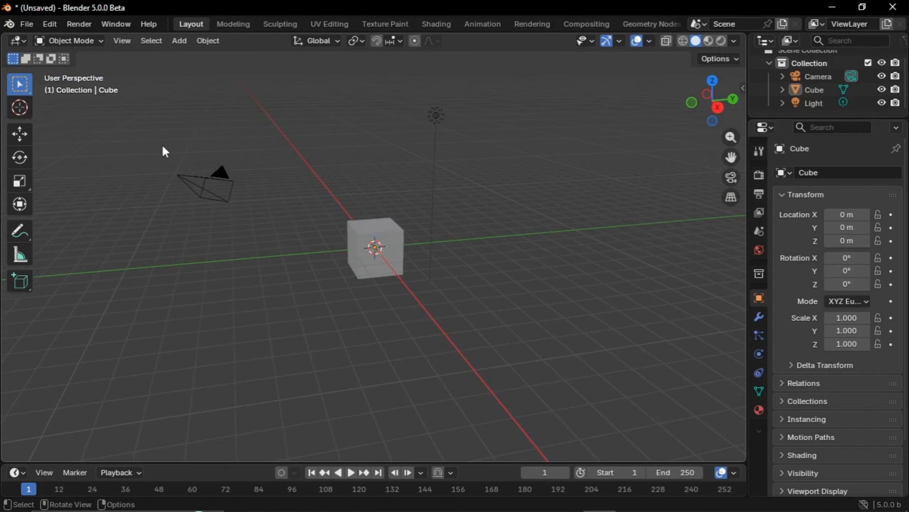
{"action": "left_click_drag", "start_coordinate": [164, 146], "coordinate": [266, 250]}
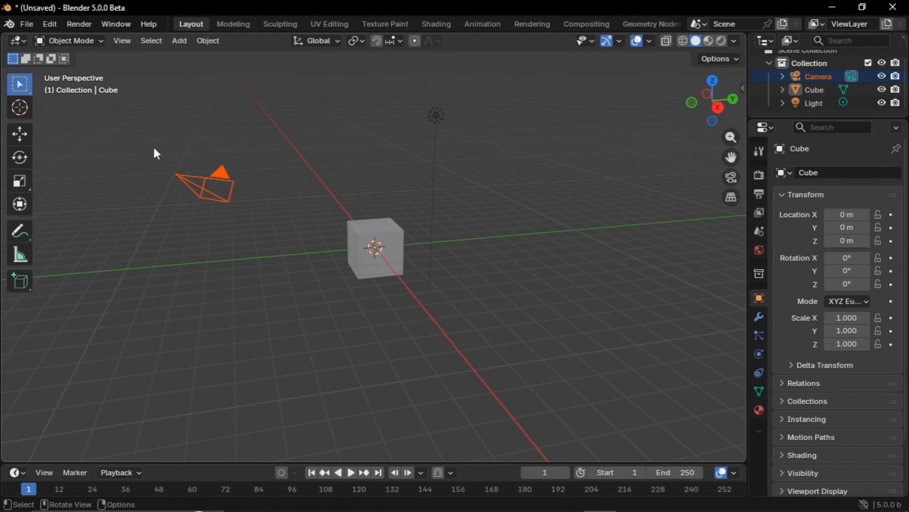
{"action": "left_click_drag", "start_coordinate": [152, 146], "coordinate": [261, 242]}
{"action": "left_click_drag", "start_coordinate": [149, 137], "coordinate": [265, 237]}
- Box-select different sets of objects in turn: the cube, the light, all three objects together, and the camera alone
{"action": "left_click_drag", "start_coordinate": [333, 200], "coordinate": [434, 313]}
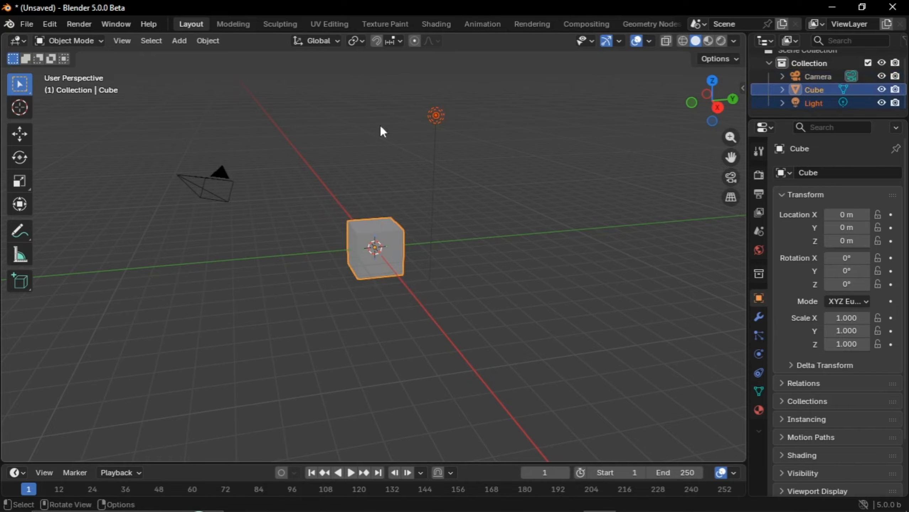
{"action": "left_click_drag", "start_coordinate": [377, 74], "coordinate": [469, 156]}
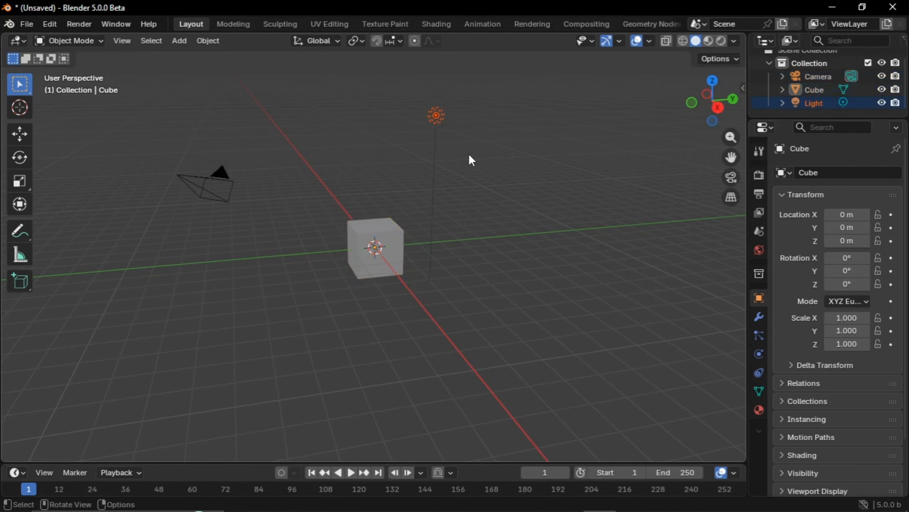
{"action": "left_click_drag", "start_coordinate": [142, 133], "coordinate": [564, 339], "text": "shift"}
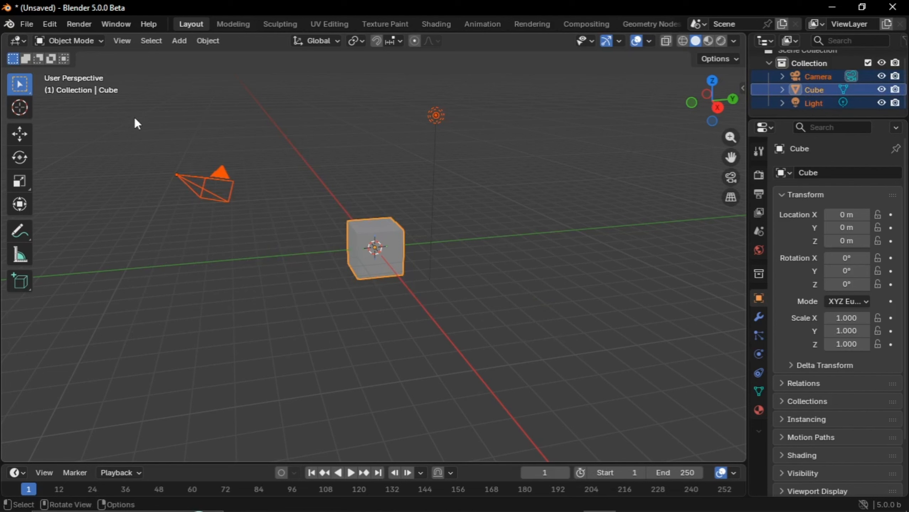
{"action": "left_click_drag", "start_coordinate": [136, 119], "coordinate": [266, 240]}
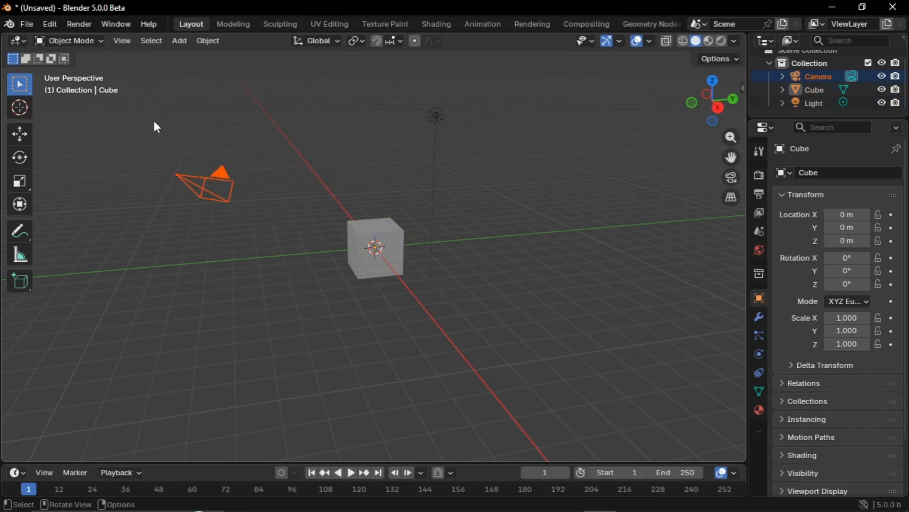
{"action": "left_click_drag", "start_coordinate": [154, 123], "coordinate": [259, 226]}
- Switch to the Select Circle tool, sweep over the camera, cube and light to select them, and clear the selection
{"action": "left_click", "coordinate": [21, 89]}
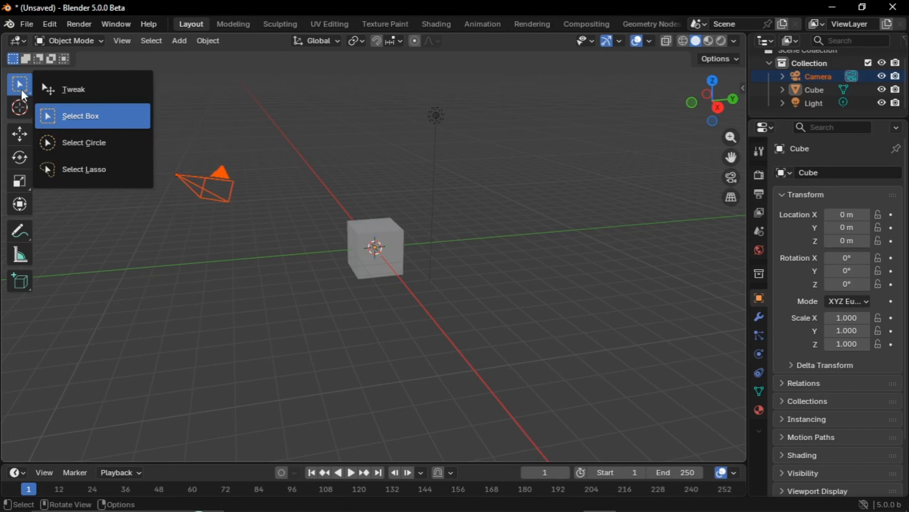
{"action": "left_click", "coordinate": [86, 142]}
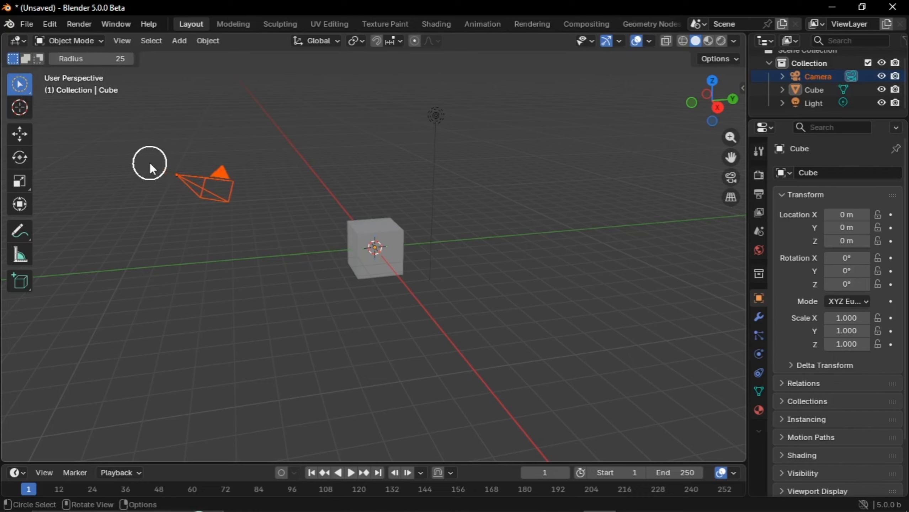
{"action": "left_click_drag", "start_coordinate": [150, 162], "coordinate": [150, 163]}
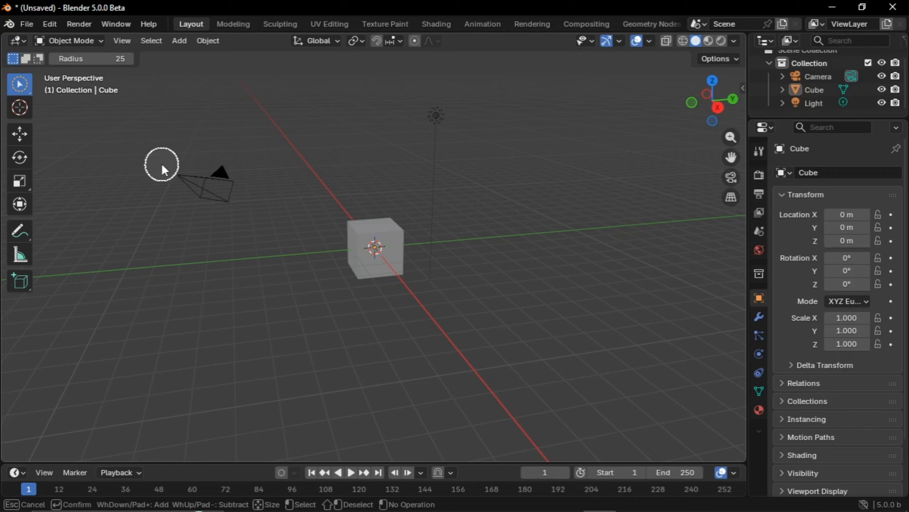
{"action": "left_click_drag", "start_coordinate": [162, 164], "coordinate": [175, 169]}
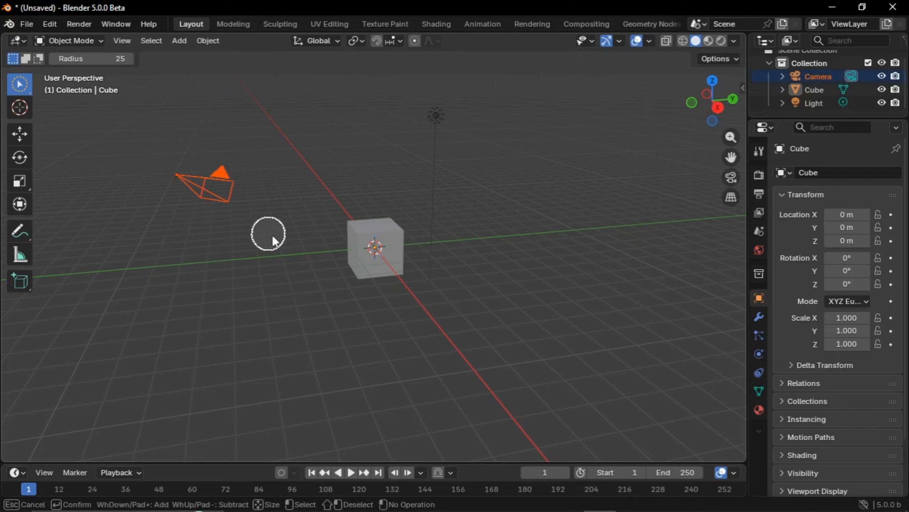
{"action": "left_click_drag", "start_coordinate": [339, 247], "coordinate": [360, 245]}
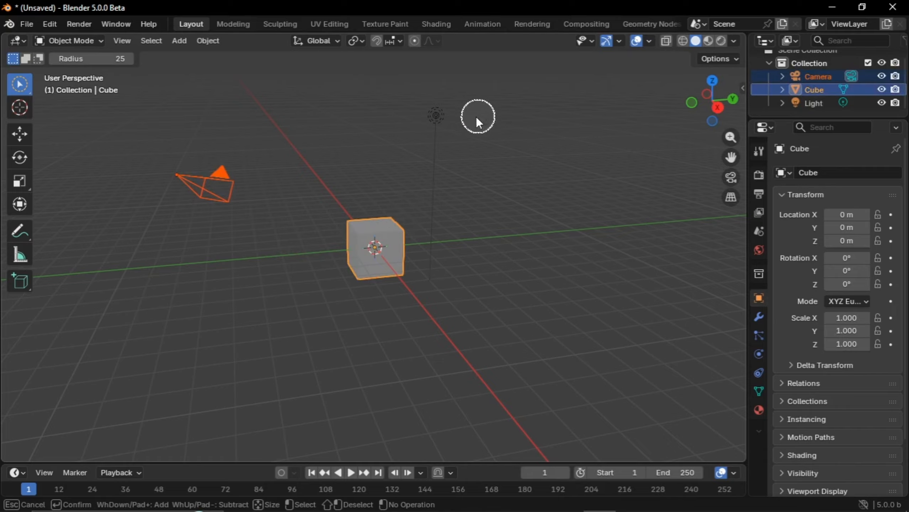
{"action": "left_click_drag", "start_coordinate": [476, 117], "coordinate": [441, 121]}
{"action": "left_click", "coordinate": [490, 141]}
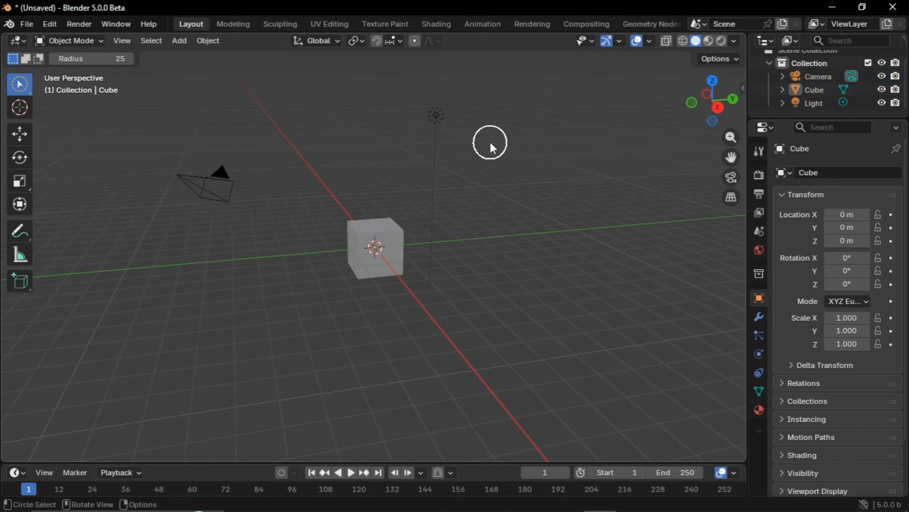
- Circle-select the light, cube and camera in reverse order, then deselect everything
{"action": "mouse_move", "coordinate": [541, 104]}
{"action": "left_mouse_down"}
{"action": "mouse_move", "coordinate": [127, 284]}
{"action": "mouse_move", "coordinate": [380, 250]}
{"action": "left_mouse_up"}
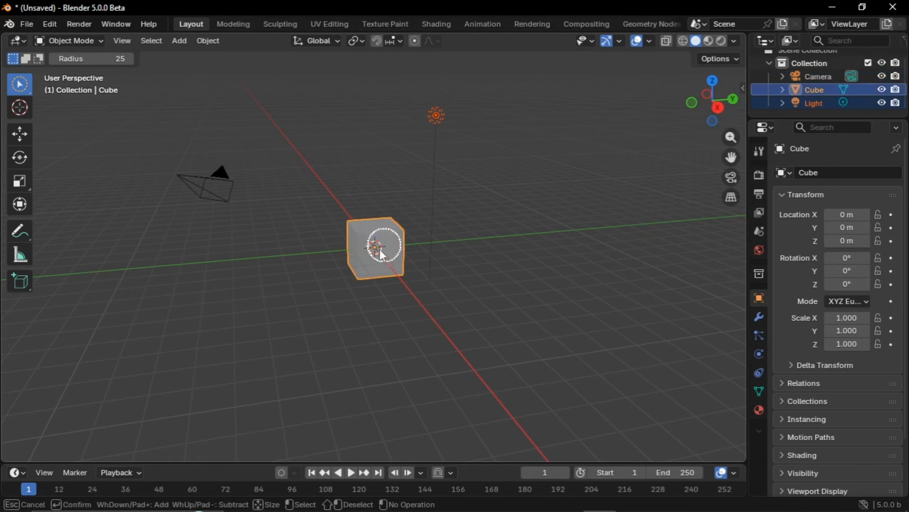
{"action": "left_click_drag", "start_coordinate": [204, 192], "coordinate": [197, 185]}
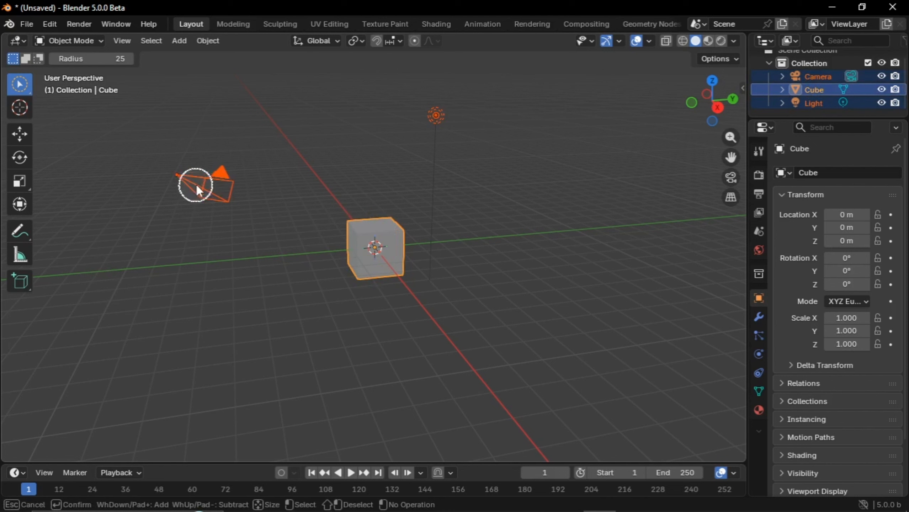
{"action": "left_click", "coordinate": [137, 233]}
- Switch to the Select Lasso tool and draw a lasso around the camera to select it
{"action": "left_click", "coordinate": [27, 88]}
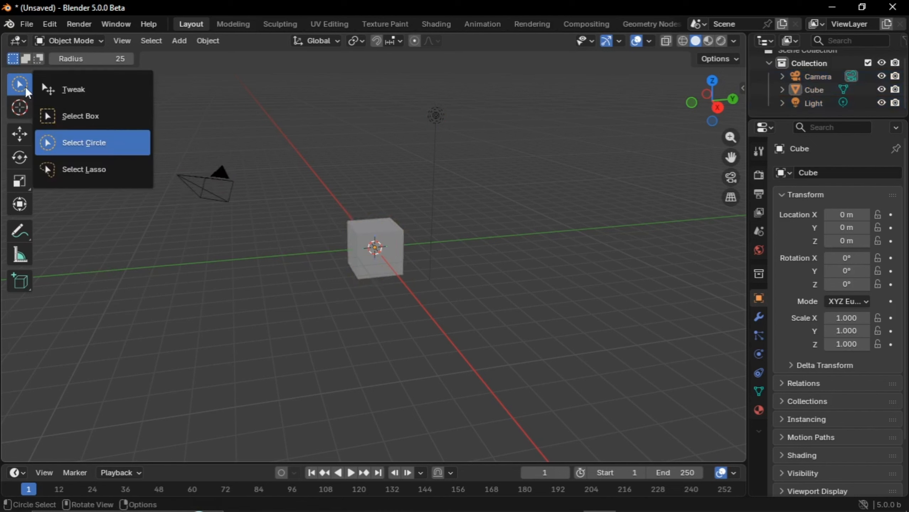
{"action": "left_click", "coordinate": [68, 175]}
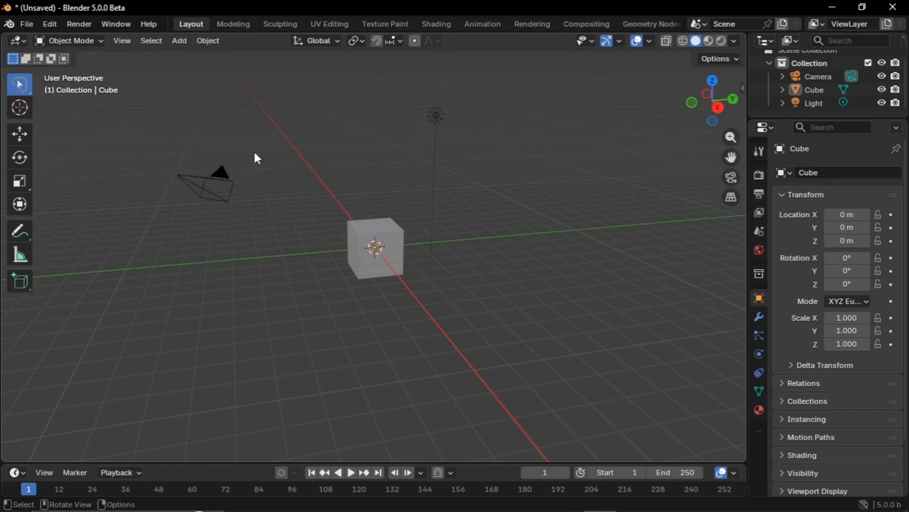
{"action": "mouse_move", "coordinate": [255, 153]}
{"action": "left_mouse_down"}
{"action": "mouse_move", "coordinate": [217, 124]}
{"action": "mouse_move", "coordinate": [173, 141]}
{"action": "mouse_move", "coordinate": [219, 238]}
{"action": "mouse_move", "coordinate": [268, 181]}
{"action": "left_mouse_up"}
{"action": "left_click_drag", "start_coordinate": [242, 150], "coordinate": [243, 151]}
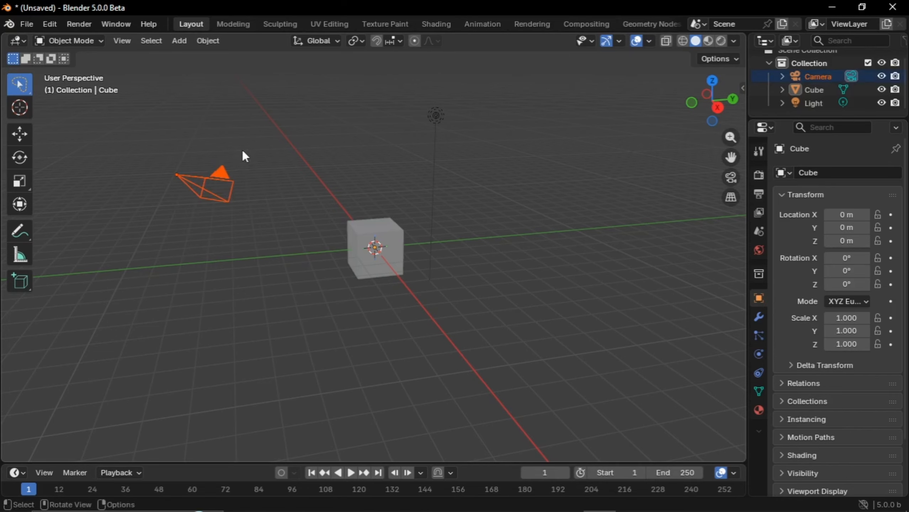
- Add the cube and the light to the camera selection by drawing lassos around them
{"action": "mouse_move", "coordinate": [374, 200]}
{"action": "left_mouse_down"}
{"action": "mouse_move", "coordinate": [351, 289]}
{"action": "mouse_move", "coordinate": [424, 259]}
{"action": "left_mouse_up"}
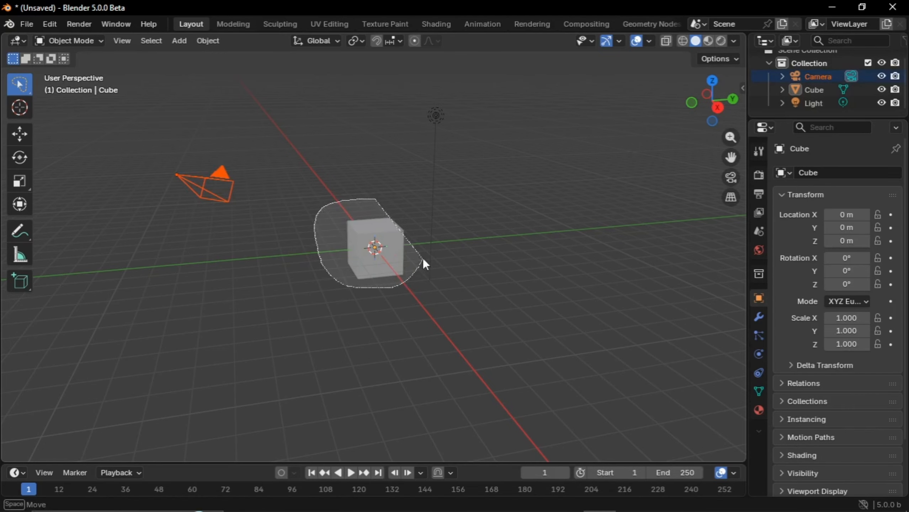
{"action": "left_click_drag", "start_coordinate": [360, 195], "coordinate": [355, 194]}
{"action": "mouse_move", "coordinate": [478, 113]}
{"action": "left_mouse_down"}
{"action": "mouse_move", "coordinate": [412, 100]}
{"action": "mouse_move", "coordinate": [505, 115]}
{"action": "left_mouse_up"}
{"action": "mouse_move", "coordinate": [487, 82]}
{"action": "left_mouse_down"}
{"action": "mouse_move", "coordinate": [90, 113]}
{"action": "mouse_move", "coordinate": [528, 99]}
{"action": "mouse_move", "coordinate": [402, 61]}
{"action": "left_mouse_up"}
{"action": "middle_click_drag", "start_coordinate": [402, 61], "coordinate": [402, 61]}
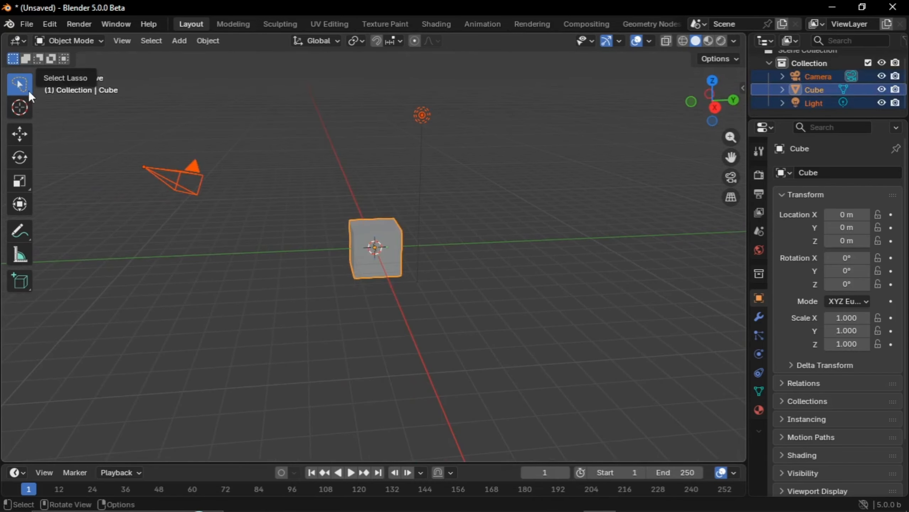
- With the Move tool, select only the cube and shift it along single axes to about X -0.13 m, Y 0.28 m, Z -0.16 m
{"action": "left_click", "coordinate": [28, 135]}
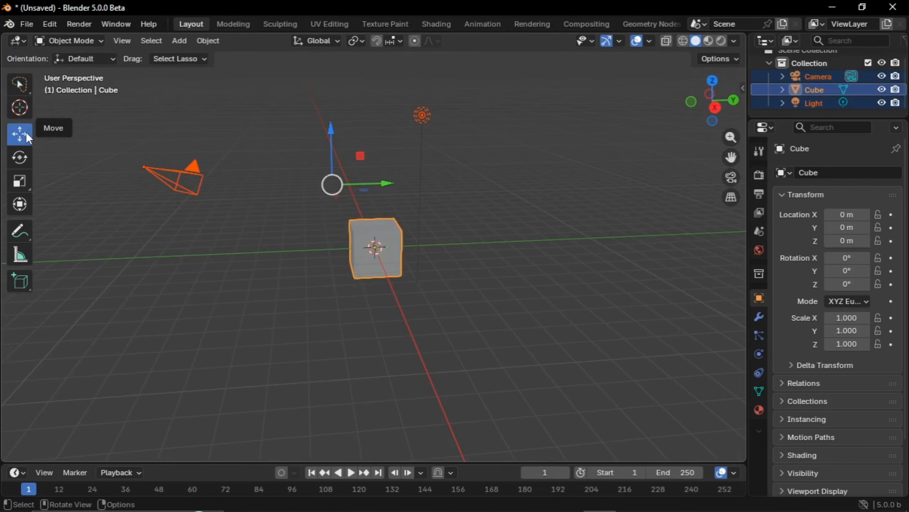
{"action": "left_click", "coordinate": [379, 236]}
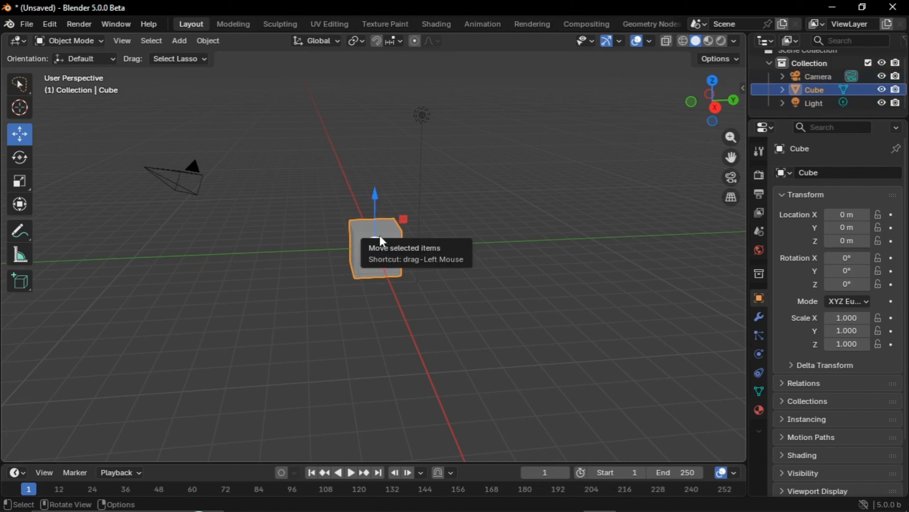
{"action": "middle_click_drag", "start_coordinate": [379, 236], "coordinate": [407, 284]}
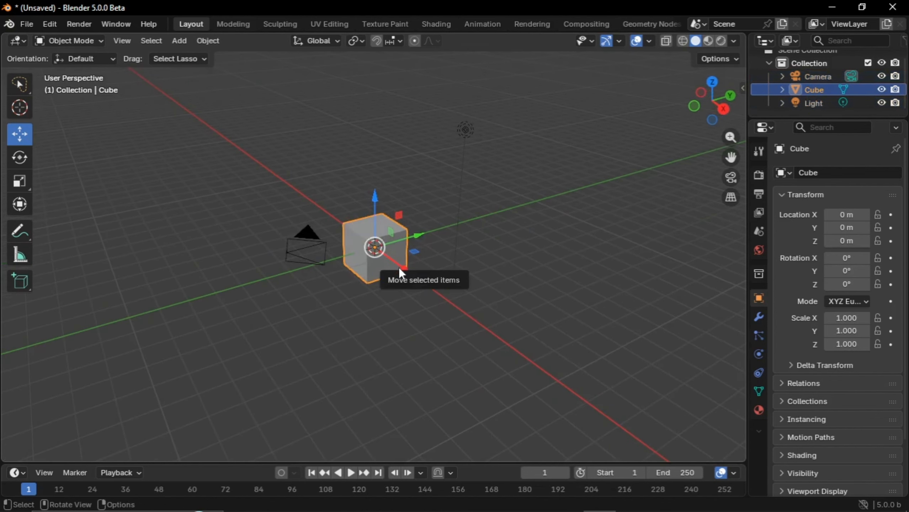
{"action": "left_click_drag", "start_coordinate": [404, 273], "coordinate": [430, 245]}
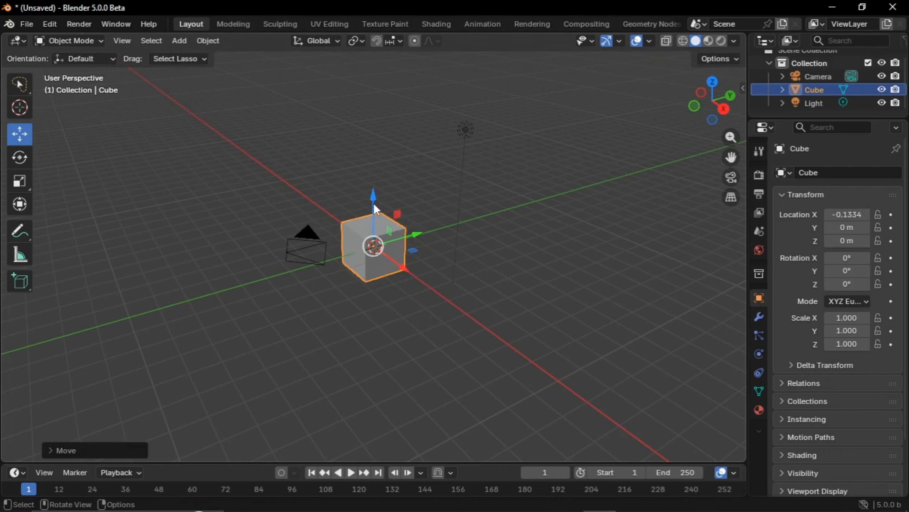
{"action": "left_click_drag", "start_coordinate": [374, 205], "coordinate": [428, 242]}
- Move the cube within the YZ, XY and XZ planes using the plane handles, to about X -0.20 m, Y 0.38 m, Z -0.13 m
{"action": "middle_click_drag", "start_coordinate": [428, 242], "coordinate": [424, 239]}
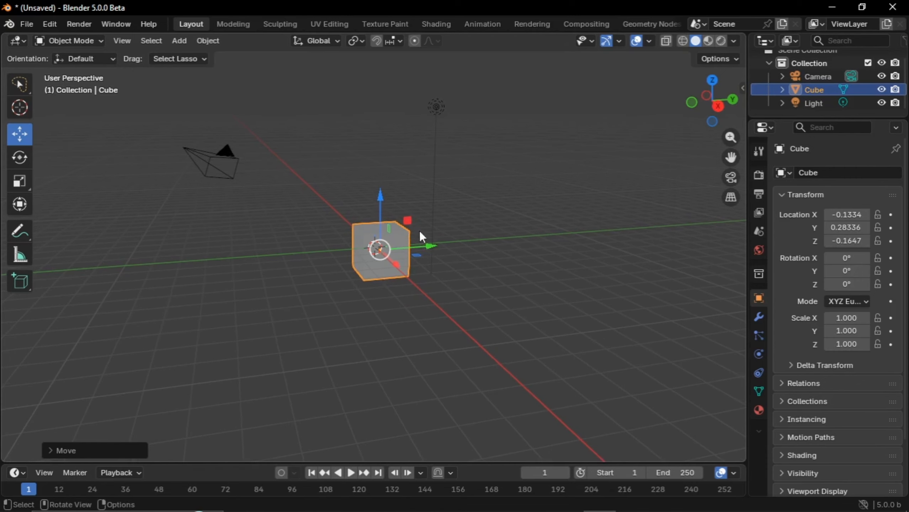
{"action": "mouse_move", "coordinate": [407, 218]}
{"action": "left_mouse_down"}
{"action": "mouse_move", "coordinate": [473, 144]}
{"action": "mouse_move", "coordinate": [405, 203]}
{"action": "mouse_move", "coordinate": [376, 283]}
{"action": "mouse_move", "coordinate": [268, 134]}
{"action": "mouse_move", "coordinate": [489, 290]}
{"action": "mouse_move", "coordinate": [412, 224]}
{"action": "mouse_move", "coordinate": [338, 95]}
{"action": "mouse_move", "coordinate": [455, 270]}
{"action": "mouse_move", "coordinate": [421, 222]}
{"action": "left_mouse_up"}
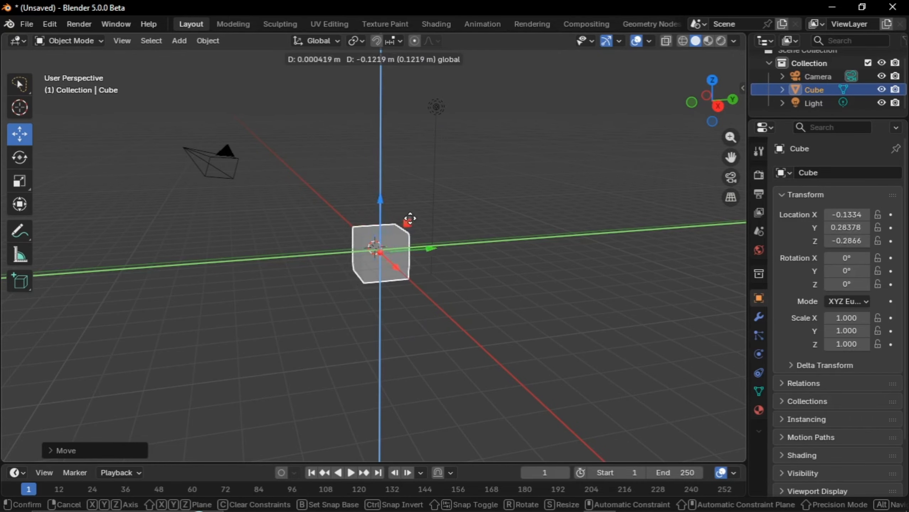
{"action": "left_click", "coordinate": [410, 219]}
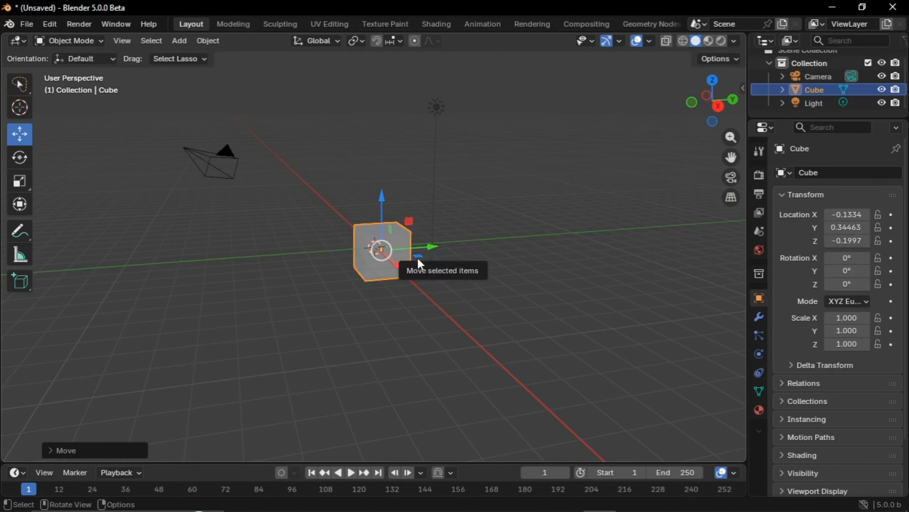
{"action": "mouse_move", "coordinate": [417, 258]}
{"action": "left_mouse_down"}
{"action": "mouse_move", "coordinate": [424, 265]}
{"action": "mouse_move", "coordinate": [412, 260]}
{"action": "mouse_move", "coordinate": [414, 138]}
{"action": "mouse_move", "coordinate": [417, 316]}
{"action": "mouse_move", "coordinate": [403, 177]}
{"action": "mouse_move", "coordinate": [416, 303]}
{"action": "mouse_move", "coordinate": [449, 300]}
{"action": "mouse_move", "coordinate": [342, 356]}
{"action": "mouse_move", "coordinate": [412, 253]}
{"action": "mouse_move", "coordinate": [423, 265]}
{"action": "left_mouse_up"}
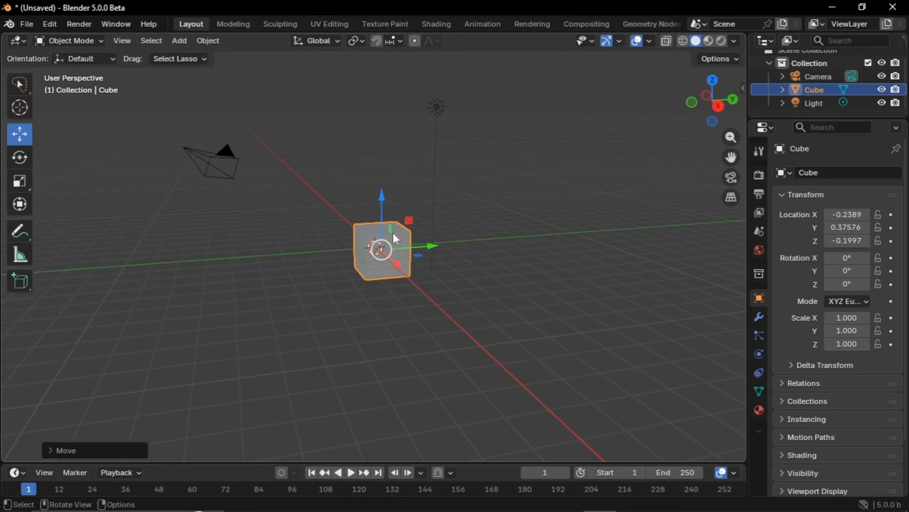
{"action": "middle_click_drag", "start_coordinate": [395, 225], "coordinate": [396, 229]}
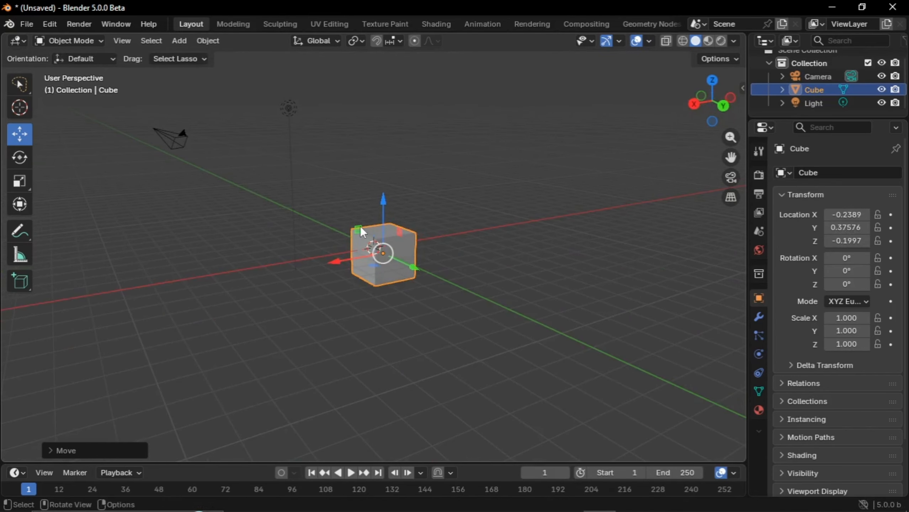
{"action": "mouse_move", "coordinate": [359, 226]}
{"action": "left_mouse_down"}
{"action": "mouse_move", "coordinate": [357, 199]}
{"action": "mouse_move", "coordinate": [349, 232]}
{"action": "mouse_move", "coordinate": [400, 219]}
{"action": "mouse_move", "coordinate": [191, 150]}
{"action": "mouse_move", "coordinate": [262, 196]}
{"action": "mouse_move", "coordinate": [236, 180]}
{"action": "mouse_move", "coordinate": [358, 220]}
{"action": "left_mouse_up"}
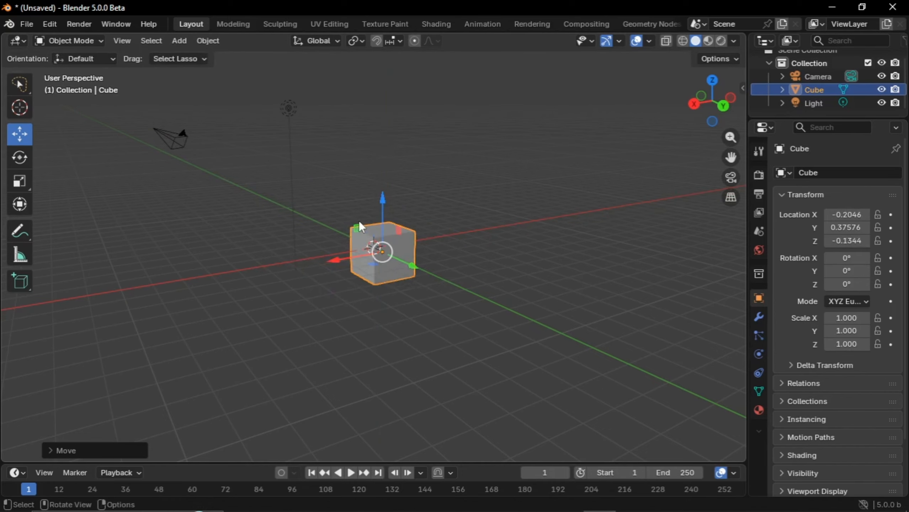
- Switch to the Rotate tool and rotate the cube about -6.35° around the Y axis
{"action": "middle_click_drag", "start_coordinate": [359, 220], "coordinate": [426, 224]}
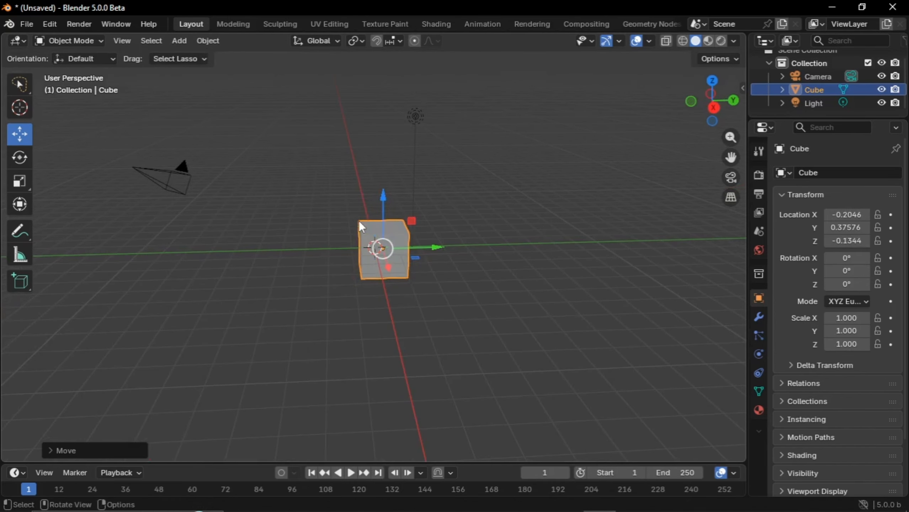
{"action": "left_click", "coordinate": [22, 158]}
{"action": "middle_click_drag", "start_coordinate": [121, 188], "coordinate": [414, 241]}
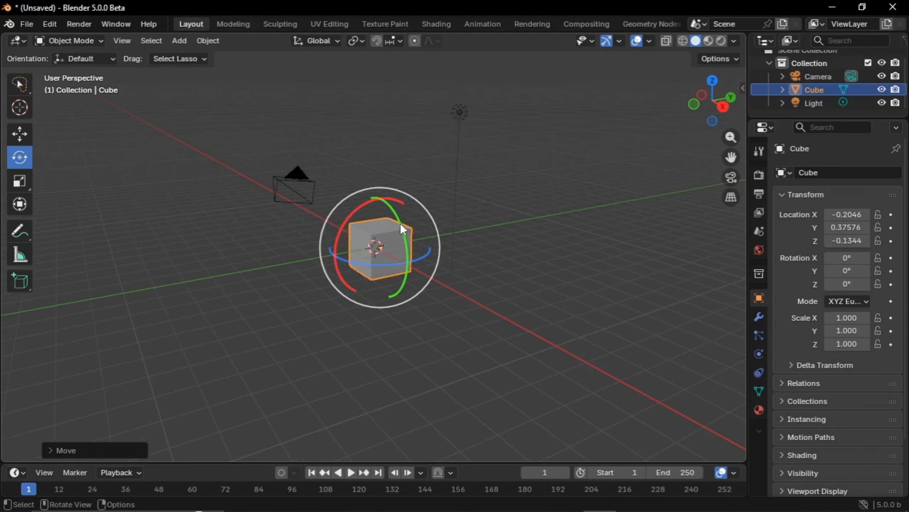
{"action": "left_click", "coordinate": [401, 224]}
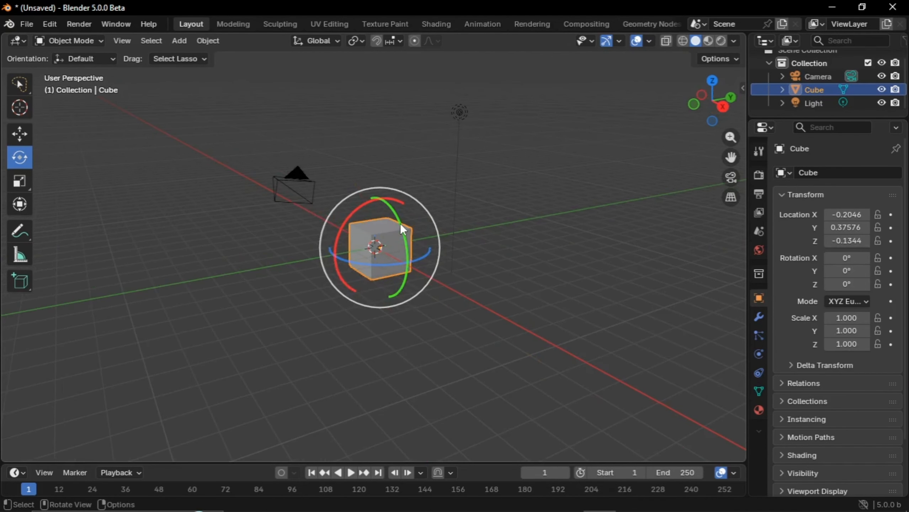
{"action": "mouse_move", "coordinate": [403, 230]}
{"action": "left_mouse_down"}
{"action": "mouse_move", "coordinate": [412, 262]}
{"action": "mouse_move", "coordinate": [404, 284]}
{"action": "mouse_move", "coordinate": [362, 291]}
{"action": "mouse_move", "coordinate": [334, 269]}
{"action": "mouse_move", "coordinate": [370, 201]}
{"action": "mouse_move", "coordinate": [403, 220]}
{"action": "mouse_move", "coordinate": [368, 204]}
{"action": "mouse_move", "coordinate": [354, 287]}
{"action": "mouse_move", "coordinate": [415, 270]}
{"action": "mouse_move", "coordinate": [404, 216]}
{"action": "left_mouse_up"}
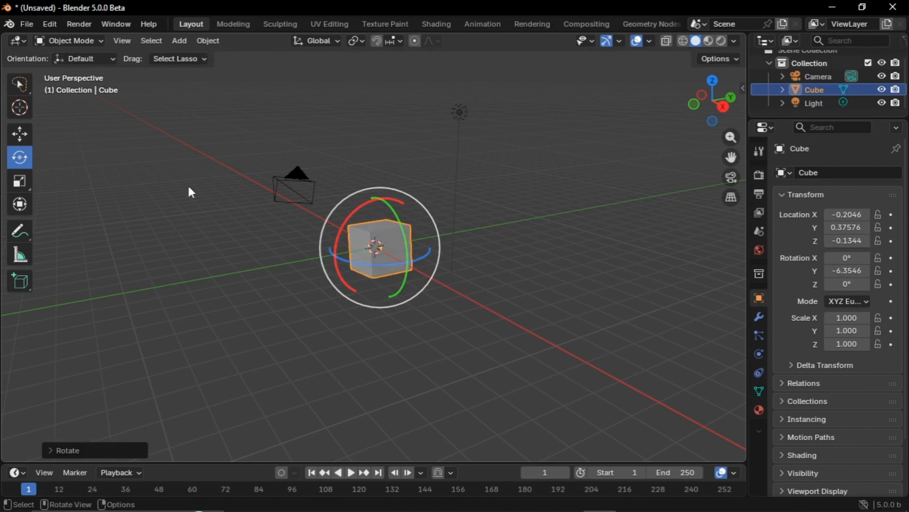
- Return to the Move tool and grab the cube along global Z, placing it at about Z -0.07 m
{"action": "left_click", "coordinate": [19, 135]}
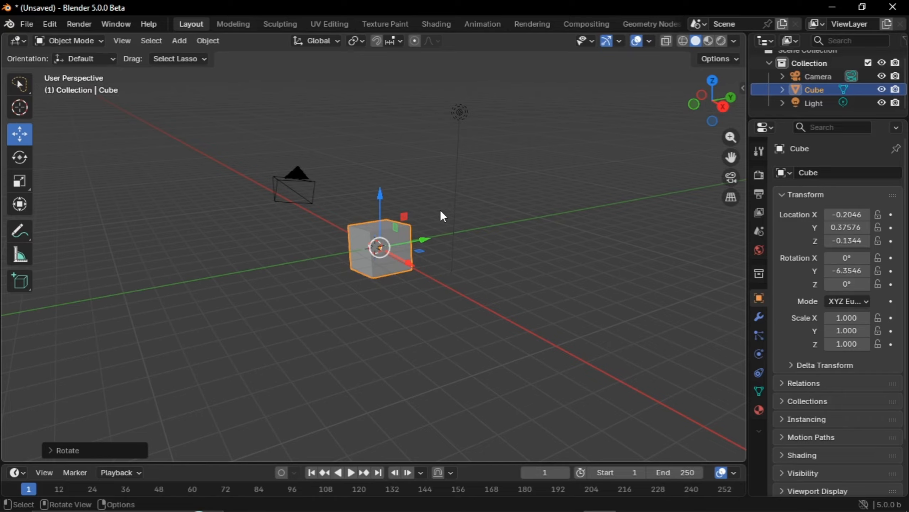
{"action": "key", "text": "g"}
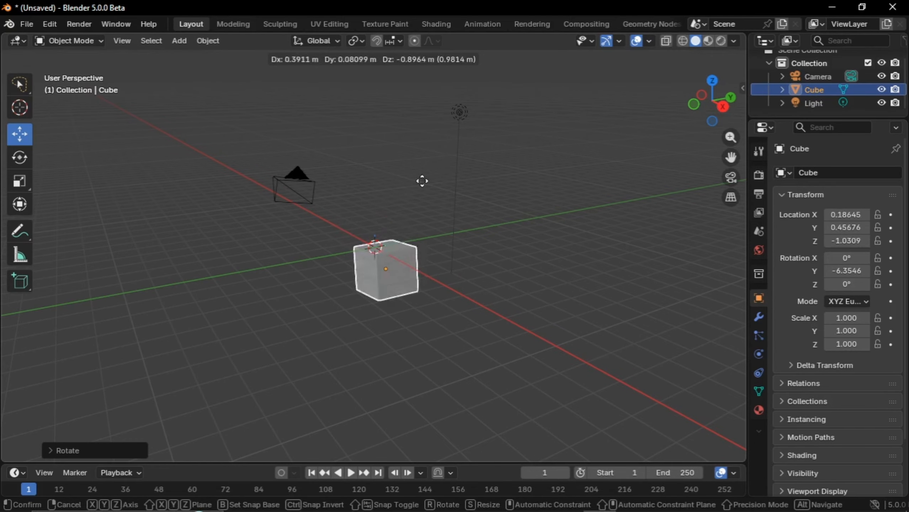
{"action": "key", "text": "z"}
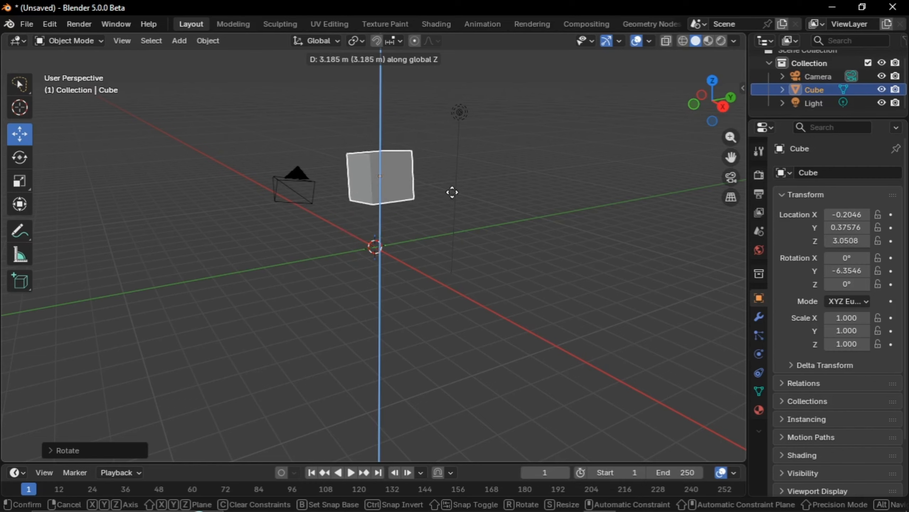
{"action": "left_click", "coordinate": [442, 212]}
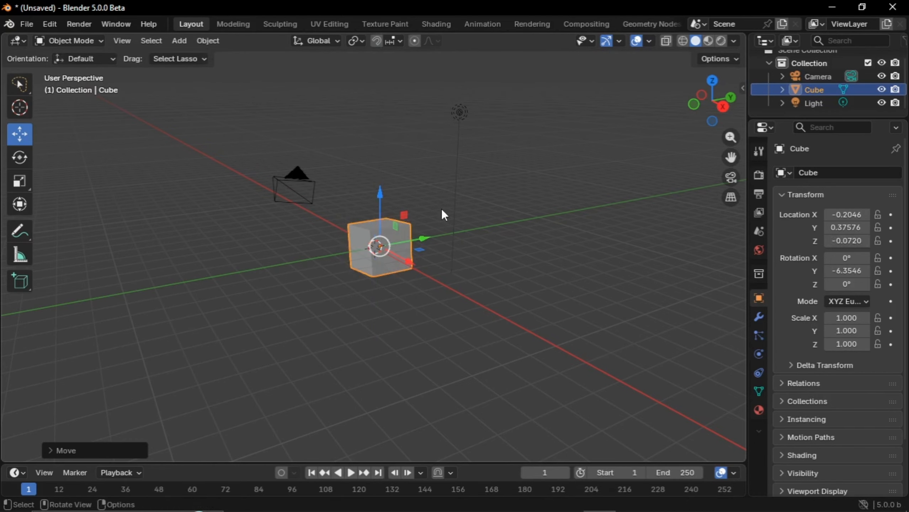
- Grab the cube, try the Y, X and locked-Z constraints, and place it with Y locked at about X -0.44 m, Z -0.30 m
{"action": "key", "text": "g"}
{"action": "key", "text": "y"}
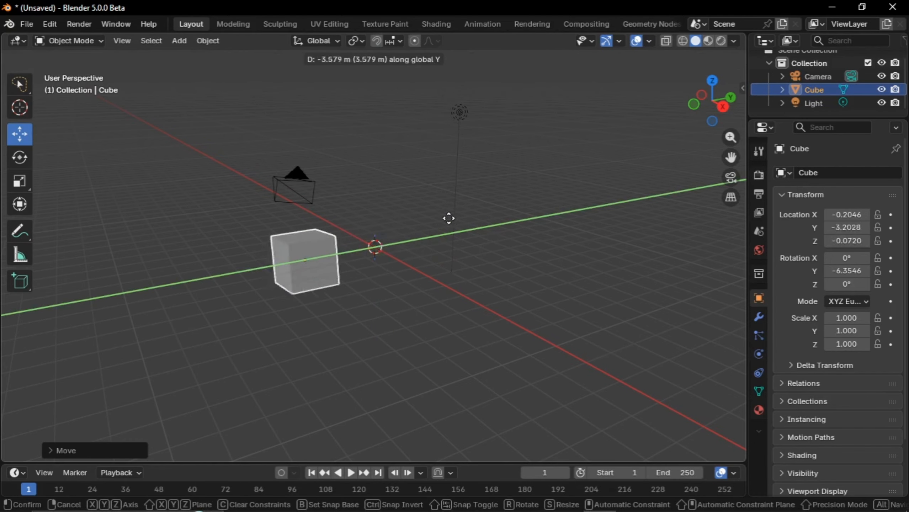
{"action": "key", "text": "x"}
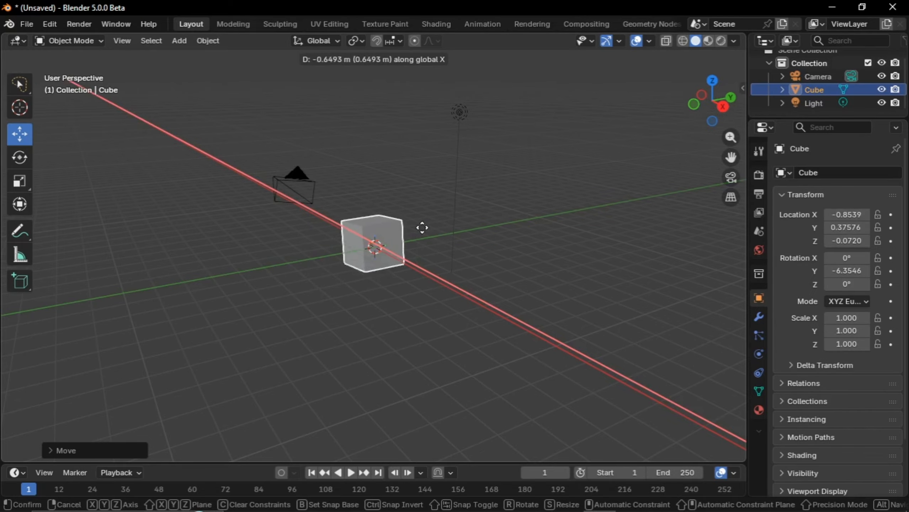
{"action": "key", "text": "shift+z"}
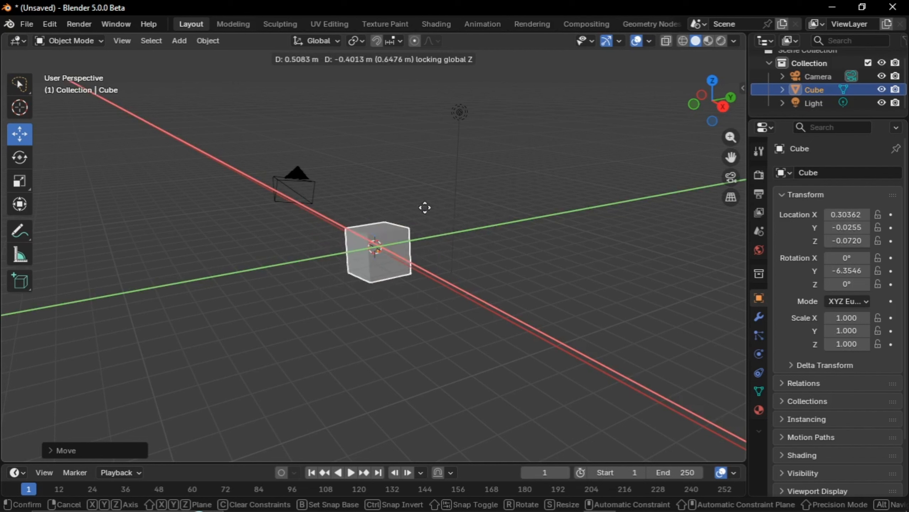
{"action": "key", "text": "shift+y"}
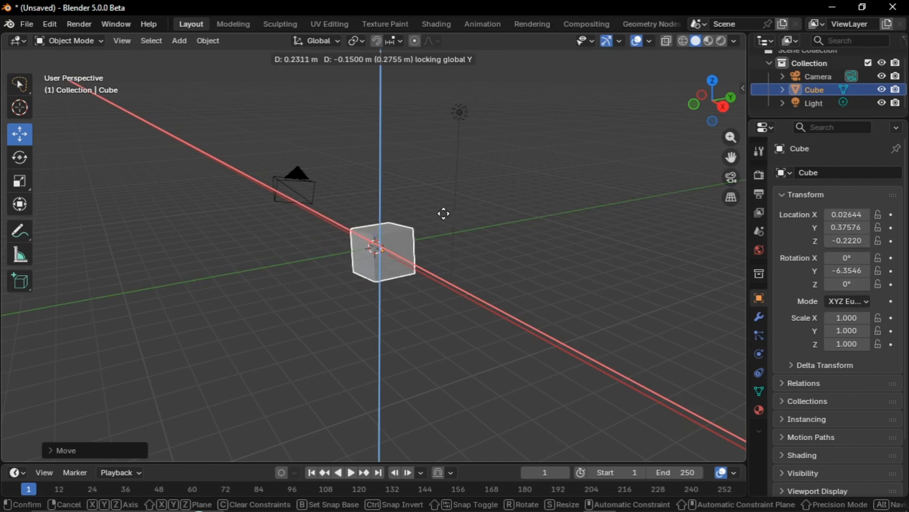
{"action": "left_click", "coordinate": [439, 212]}
- Grab the cube with global X locked and place it at about Y 0.10 m, Z -0.34 m
{"action": "key", "text": "shift"}
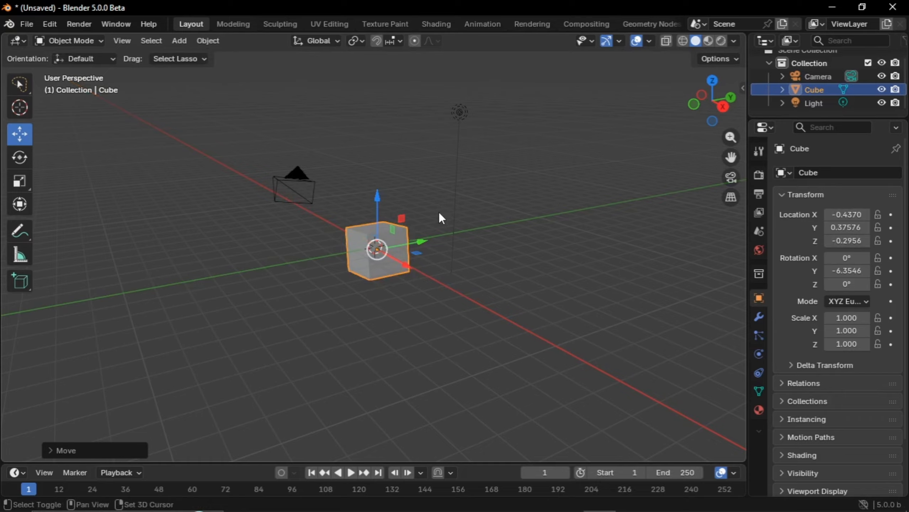
{"action": "key", "text": "shift+x"}
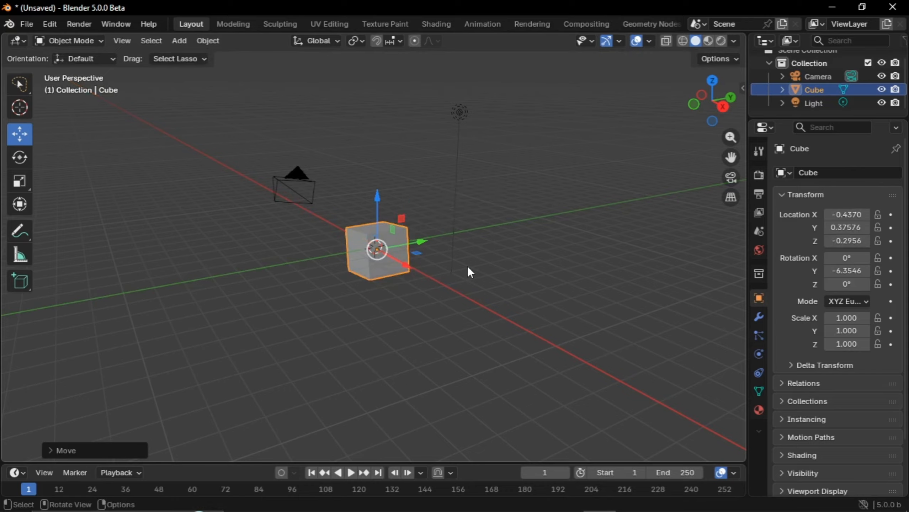
{"action": "key", "text": "g"}
{"action": "key", "text": "shift+x"}
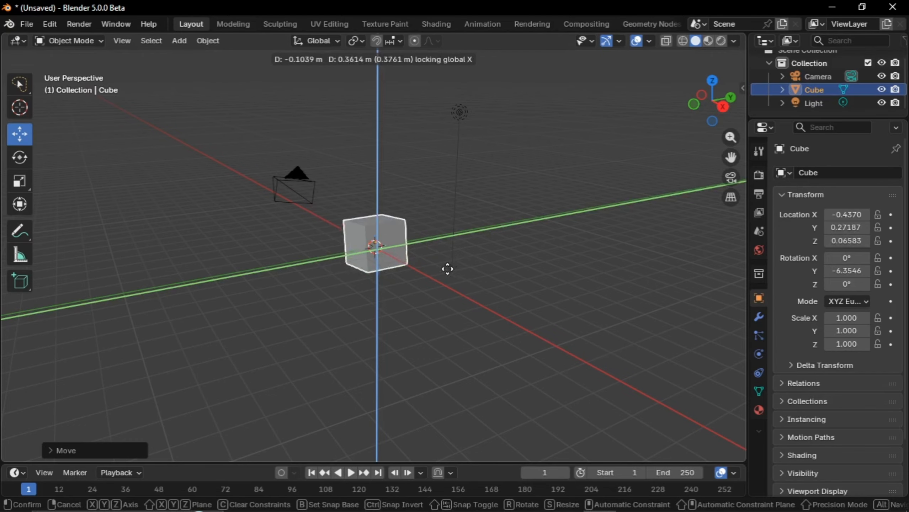
{"action": "left_click", "coordinate": [462, 269]}
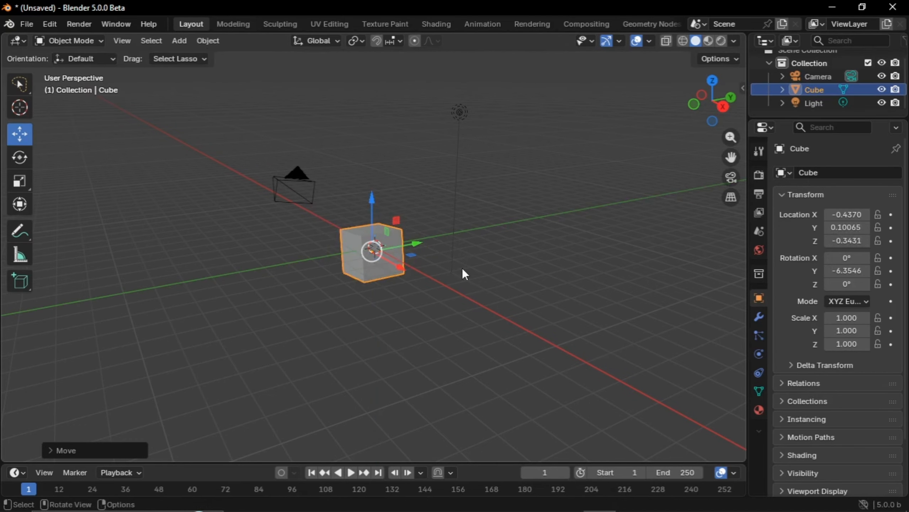
- Switch to the Rotate tool and rotate the cube around the Y axis to about 359.89°
{"action": "left_click", "coordinate": [20, 158]}
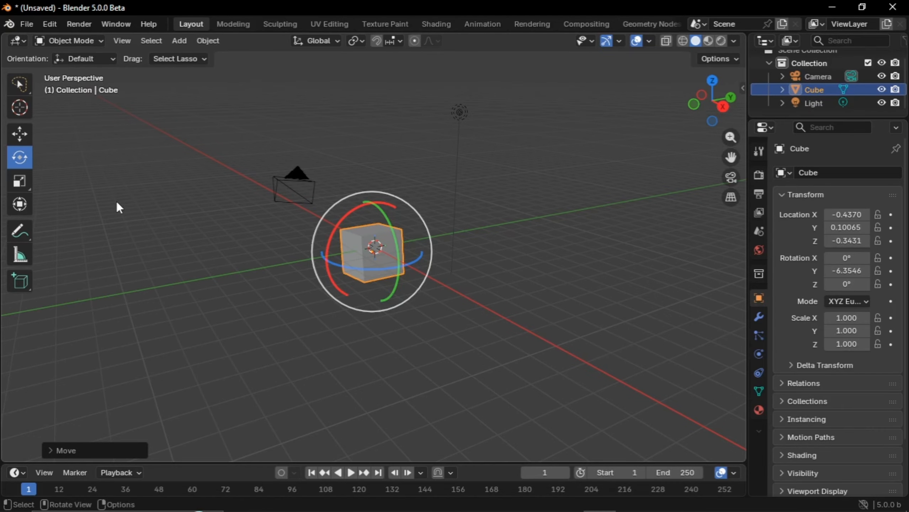
{"action": "middle_click_drag", "start_coordinate": [117, 202], "coordinate": [157, 202]}
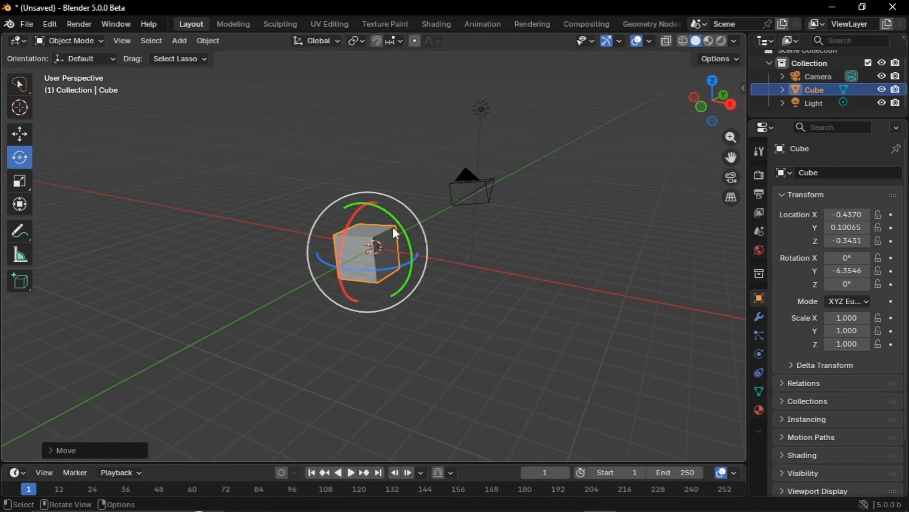
{"action": "left_click_drag", "start_coordinate": [390, 217], "coordinate": [383, 235]}
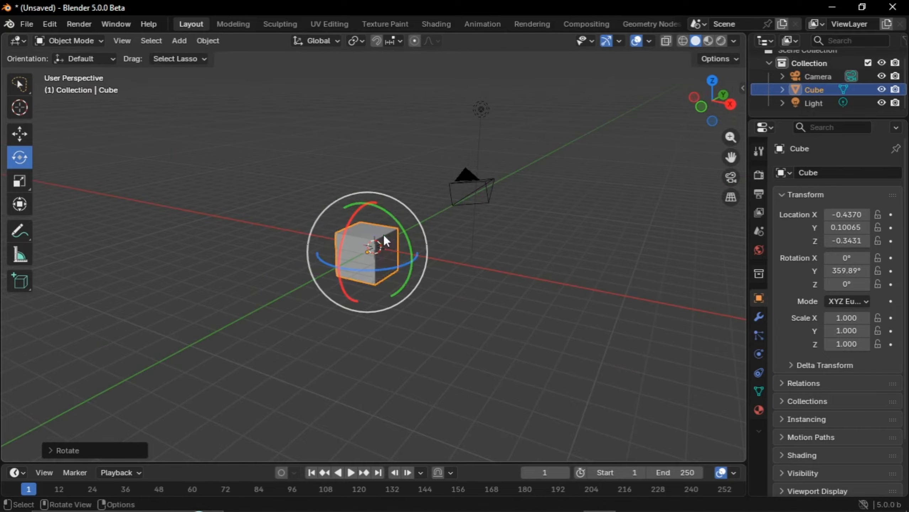
- Reselect the cube and rotate it around X to about 363.74° and around Z to about 354.32°
{"action": "middle_click_drag", "start_coordinate": [348, 210], "coordinate": [347, 210]}
{"action": "left_click", "coordinate": [347, 211]}
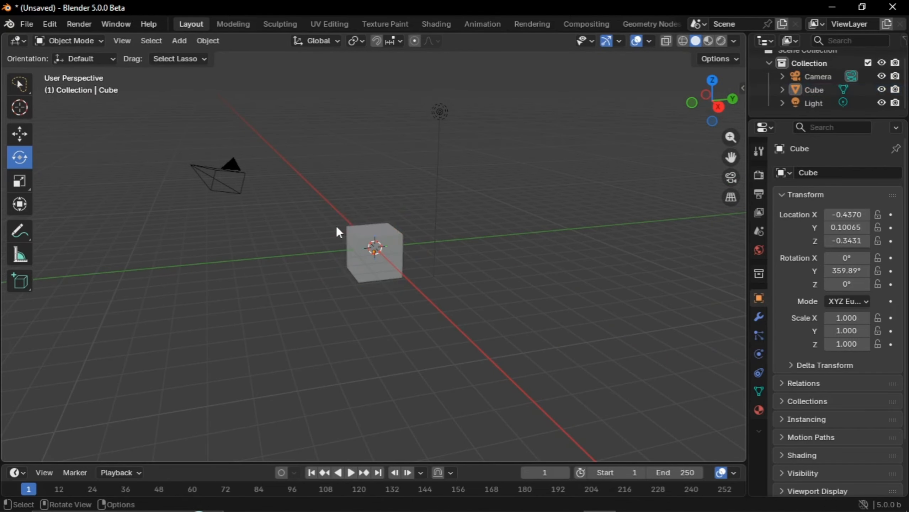
{"action": "left_click", "coordinate": [367, 247]}
{"action": "mouse_move", "coordinate": [345, 211]}
{"action": "left_mouse_down"}
{"action": "mouse_move", "coordinate": [310, 249]}
{"action": "mouse_move", "coordinate": [406, 295]}
{"action": "mouse_move", "coordinate": [378, 203]}
{"action": "mouse_move", "coordinate": [341, 216]}
{"action": "left_mouse_up"}
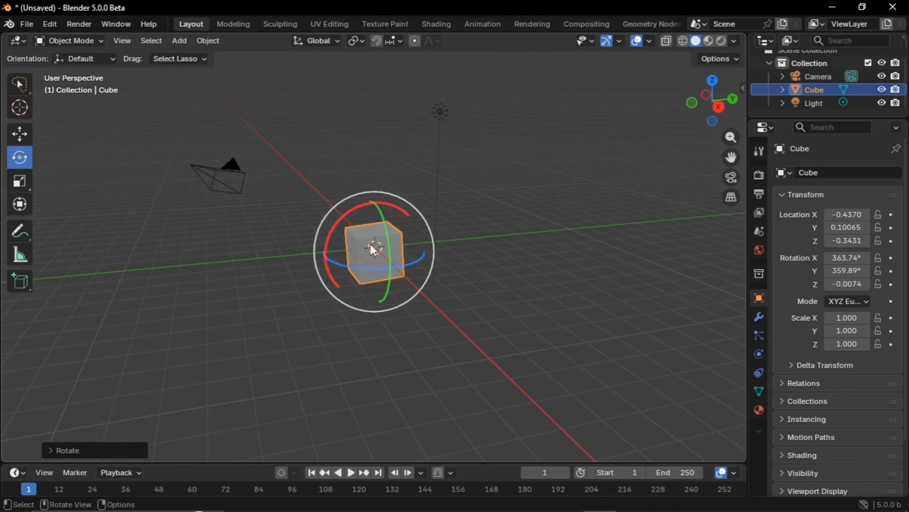
{"action": "mouse_move", "coordinate": [349, 260]}
{"action": "left_mouse_down"}
{"action": "mouse_move", "coordinate": [400, 267]}
{"action": "mouse_move", "coordinate": [348, 207]}
{"action": "mouse_move", "coordinate": [335, 265]}
{"action": "left_mouse_up"}
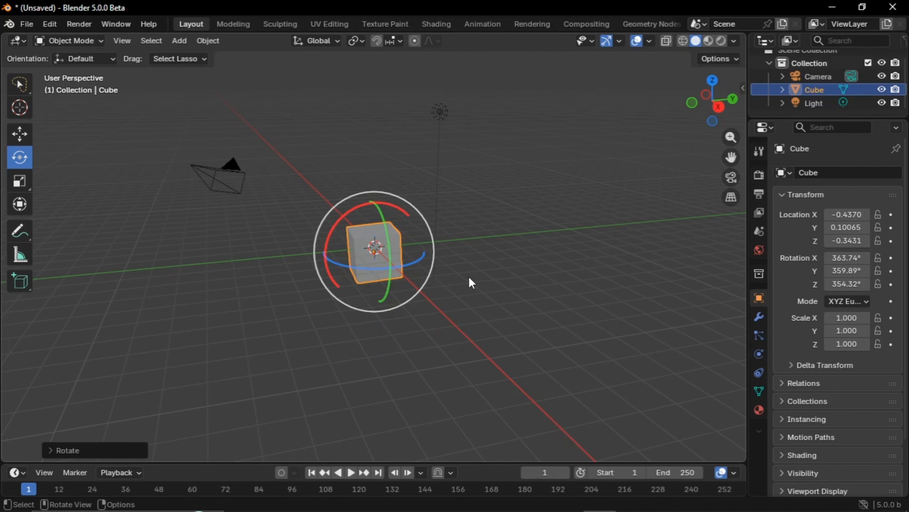
{"action": "middle_click_drag", "start_coordinate": [469, 277], "coordinate": [469, 277]}
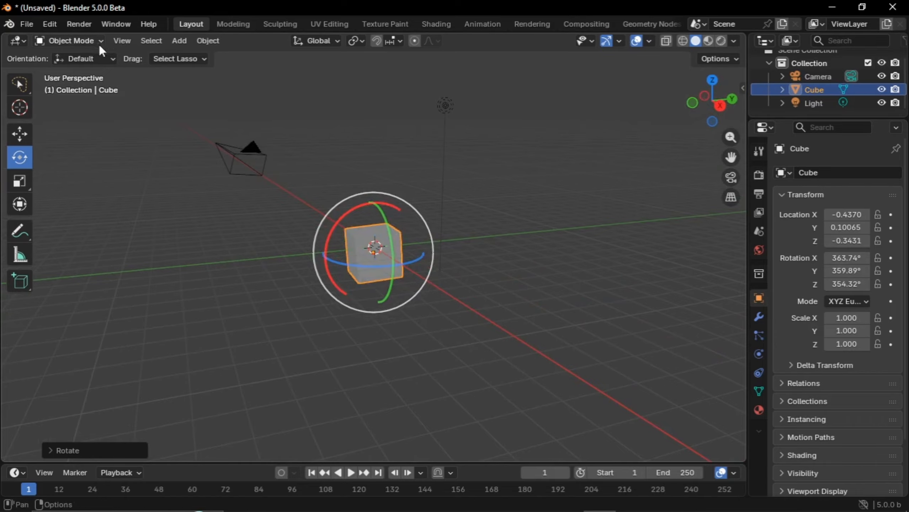
{"action": "left_click", "coordinate": [49, 24]}
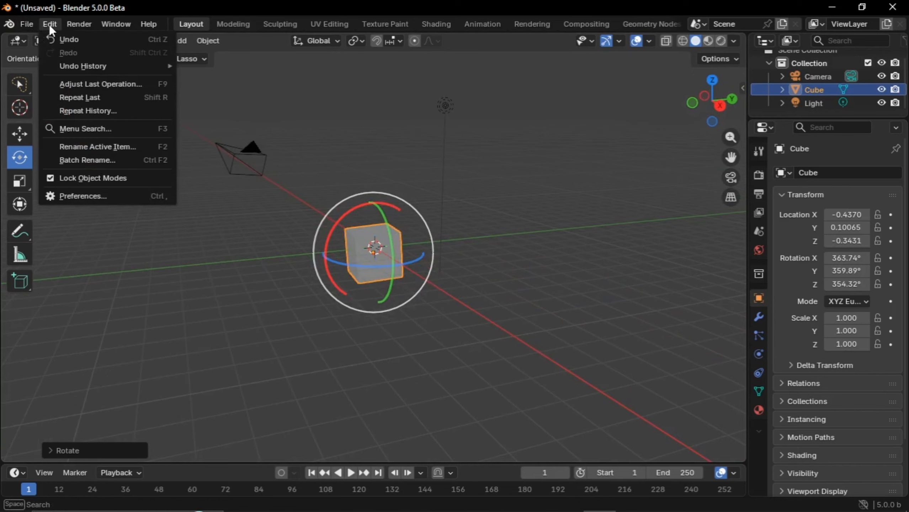
{"action": "mouse_move", "coordinate": [83, 66]}
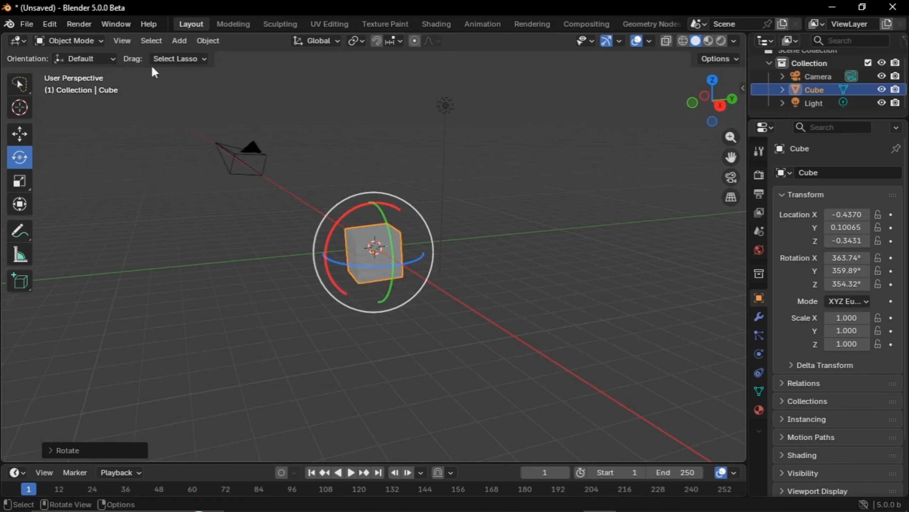
- Open the Preferences and search the add-ons for "scree"
{"action": "left_click", "coordinate": [50, 26]}
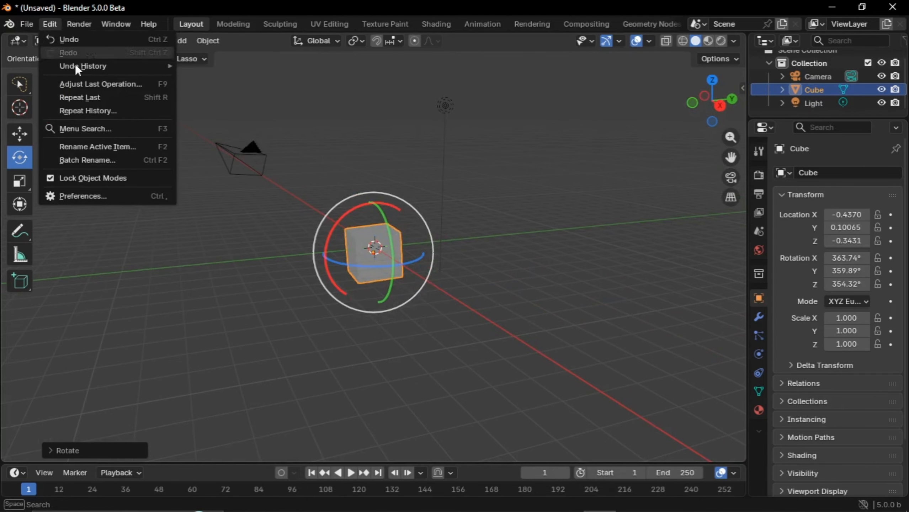
{"action": "left_click", "coordinate": [125, 197]}
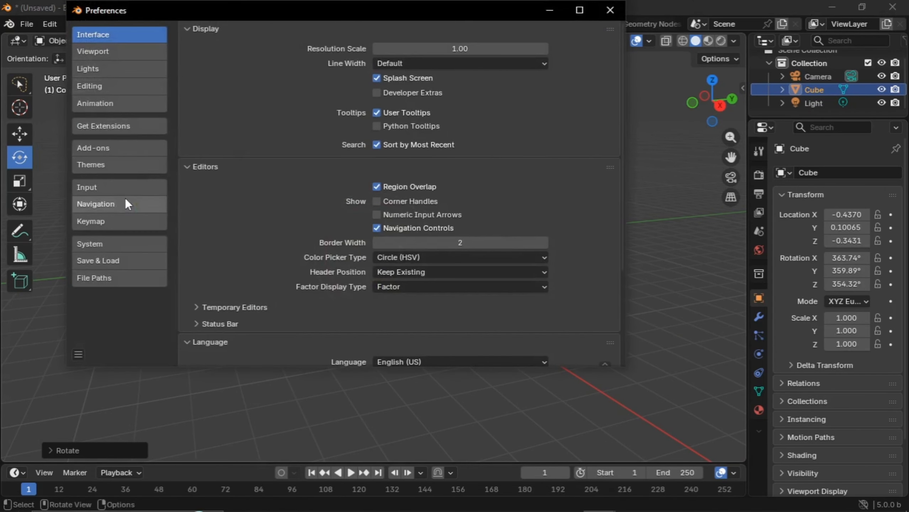
{"action": "left_click", "coordinate": [111, 148]}
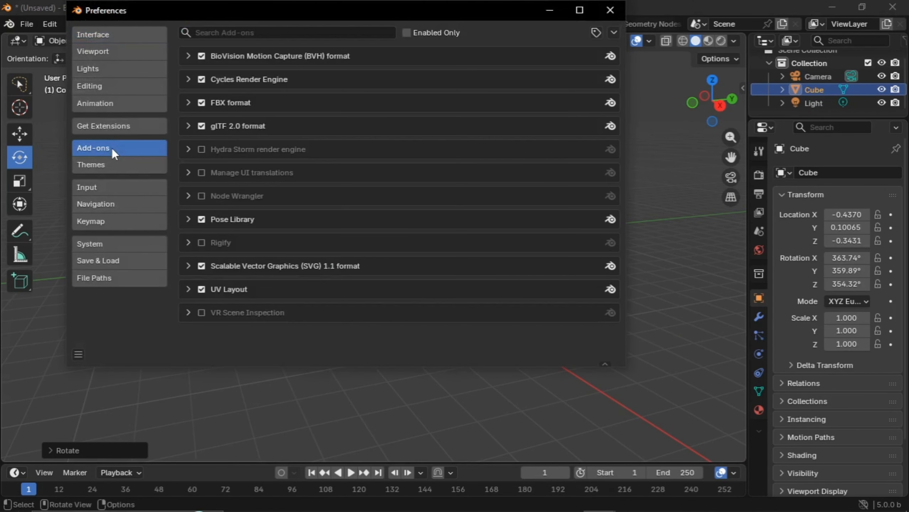
{"action": "left_click", "coordinate": [242, 34]}
{"action": "type", "text": "scree"}
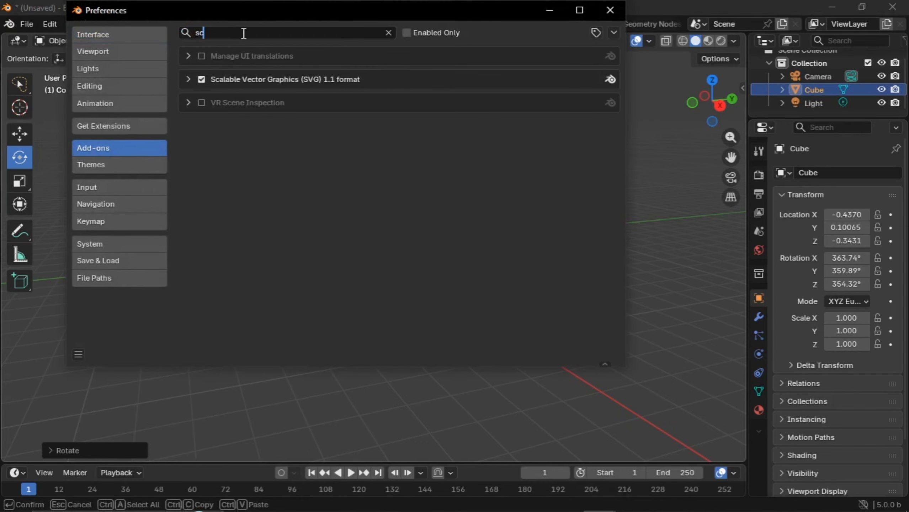
- Open the extensions section of the Preferences and allow online access
{"action": "left_click", "coordinate": [103, 127]}
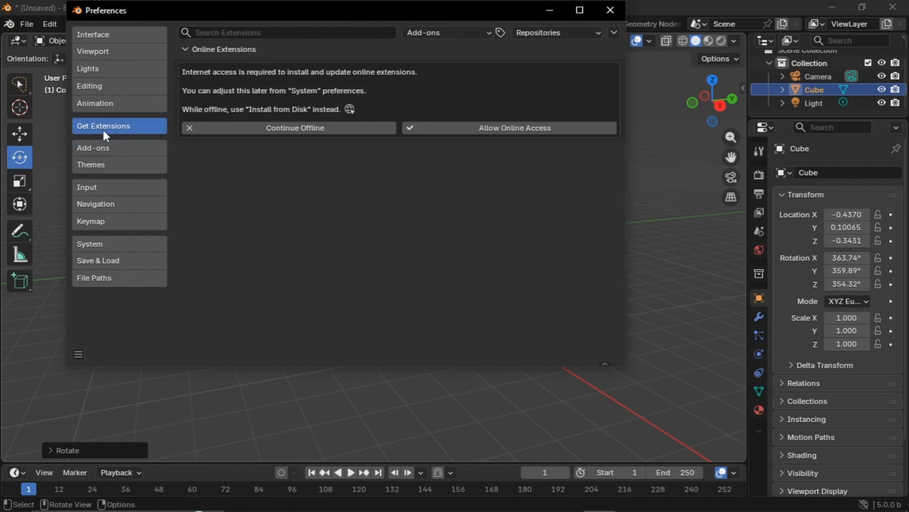
{"action": "left_click", "coordinate": [238, 33]}
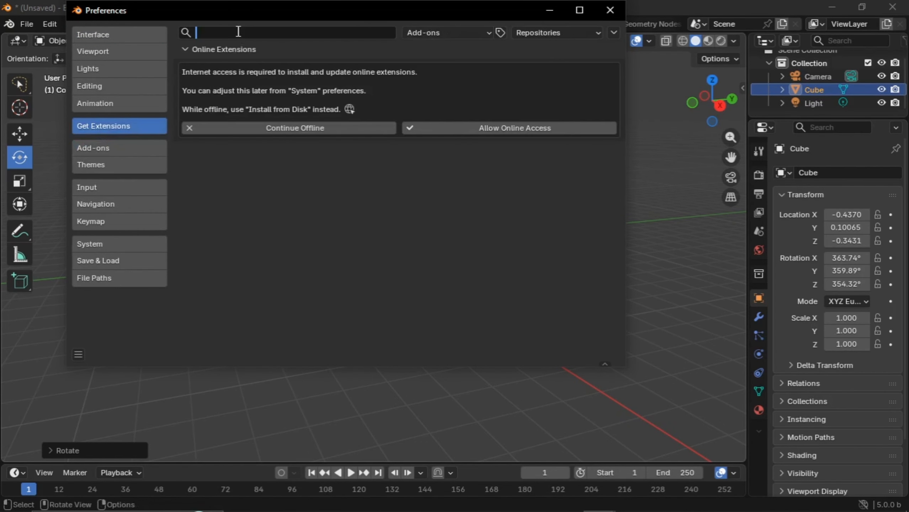
{"action": "left_click", "coordinate": [458, 128]}
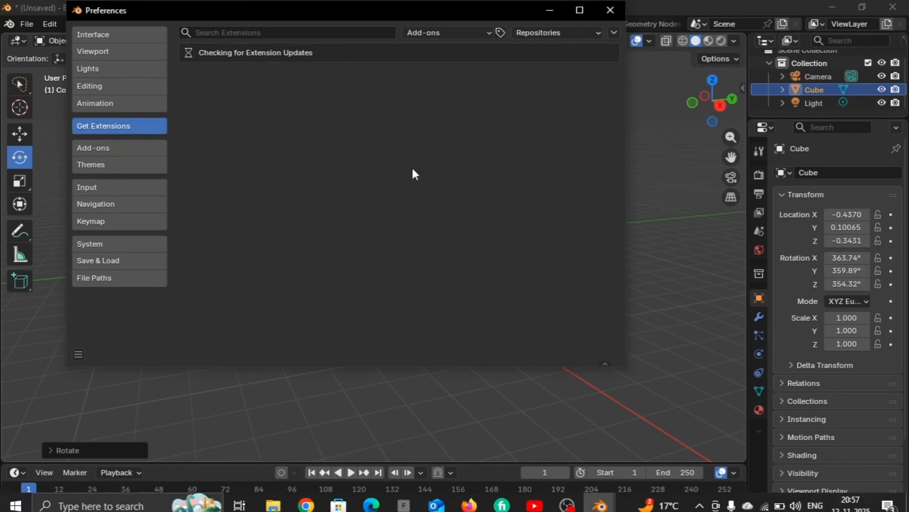
- Search the online extensions for "scree", install Screencast Keys, and close the Preferences
{"action": "left_click", "coordinate": [261, 30]}
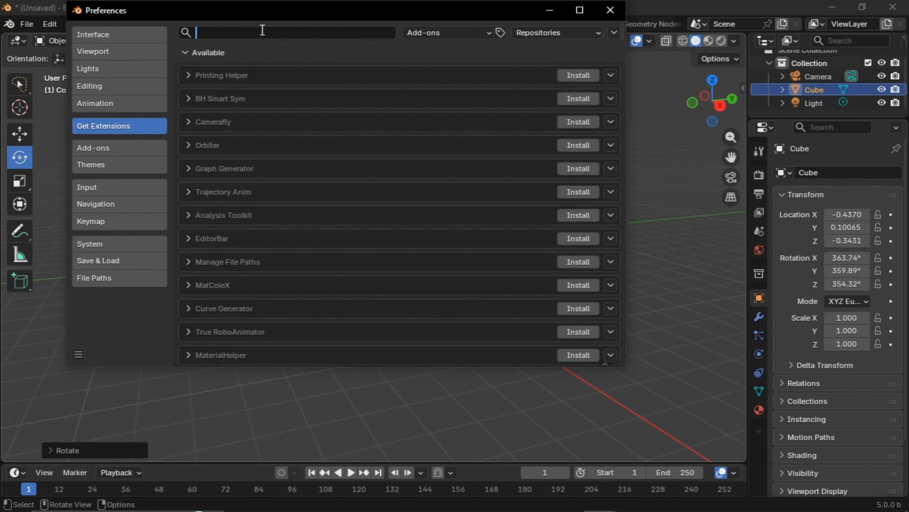
{"action": "type", "text": "scree"}
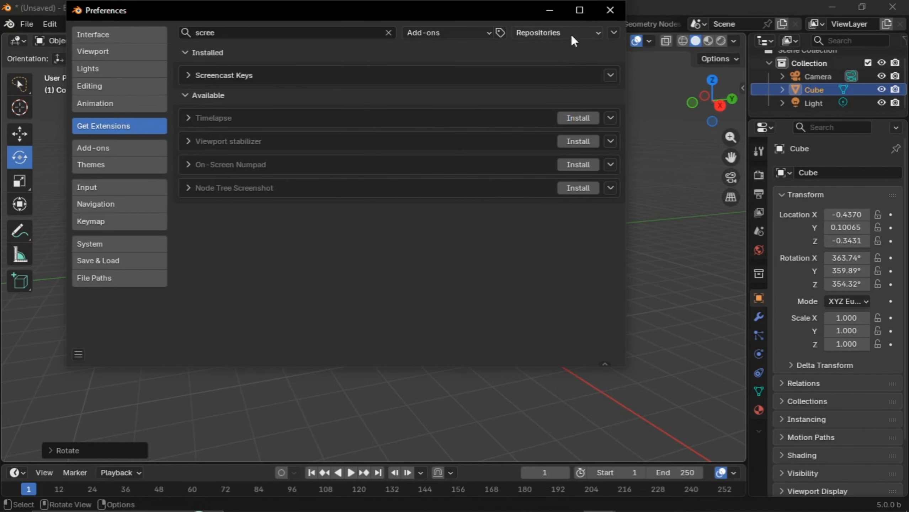
{"action": "left_click", "coordinate": [77, 354]}
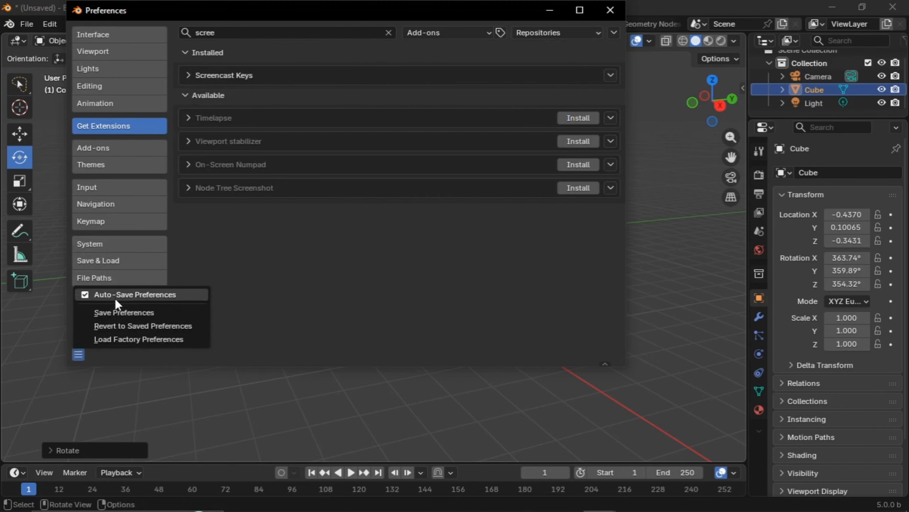
{"action": "left_click", "coordinate": [264, 291]}
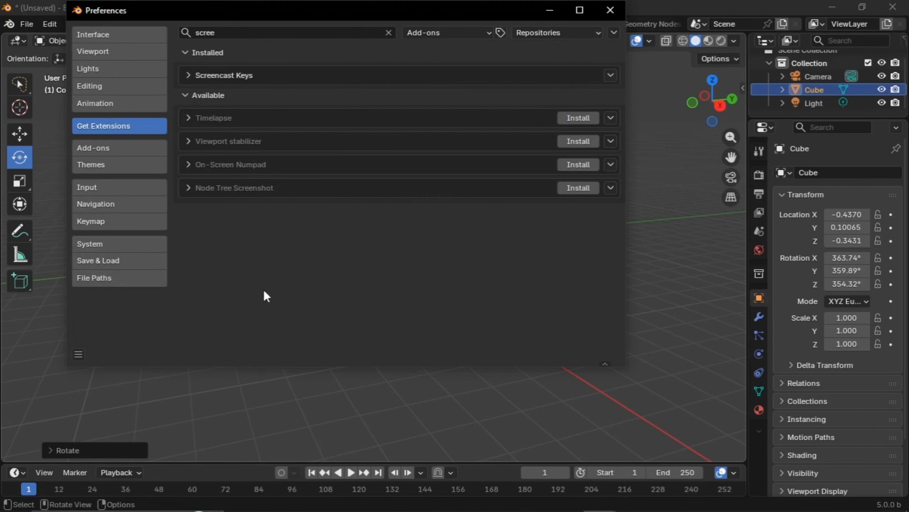
{"action": "left_click", "coordinate": [609, 10]}
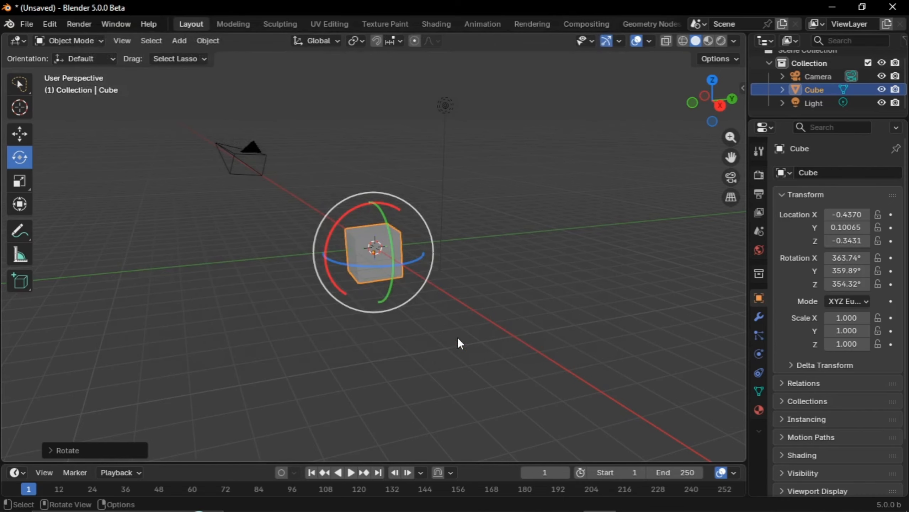
- Show the viewport sidebar and enable Screencast Keys there
{"action": "mouse_move", "coordinate": [510, 225]}
{"action": "middle_mouse_down"}
{"action": "mouse_move", "coordinate": [416, 226]}
{"action": "mouse_move", "coordinate": [457, 225]}
{"action": "middle_mouse_up"}
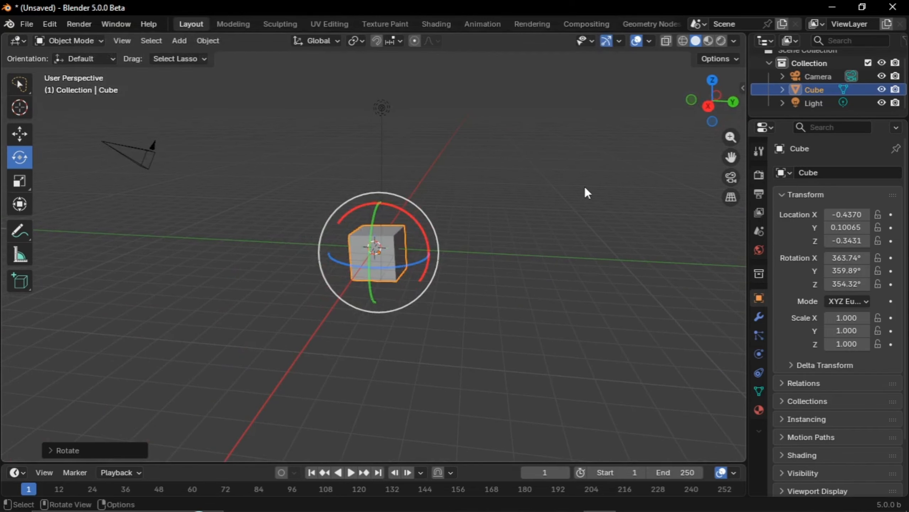
{"action": "key", "text": "n"}
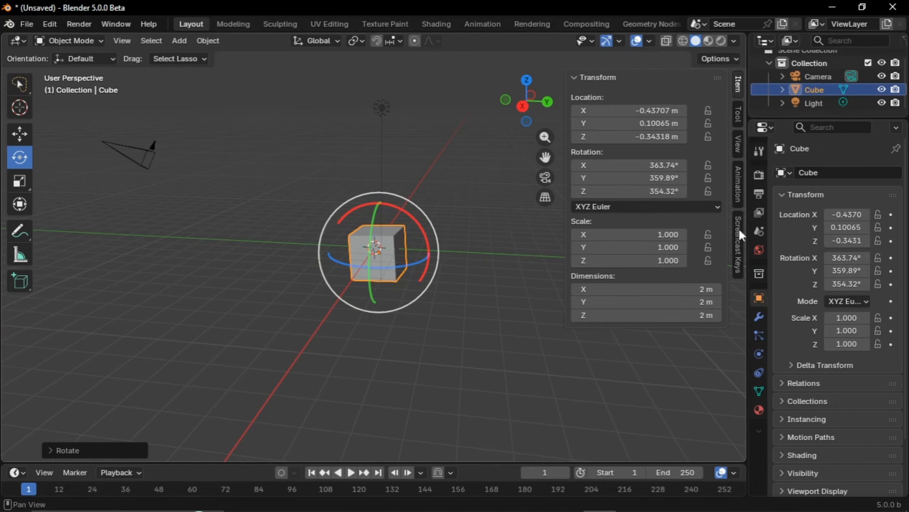
{"action": "left_click", "coordinate": [737, 261]}
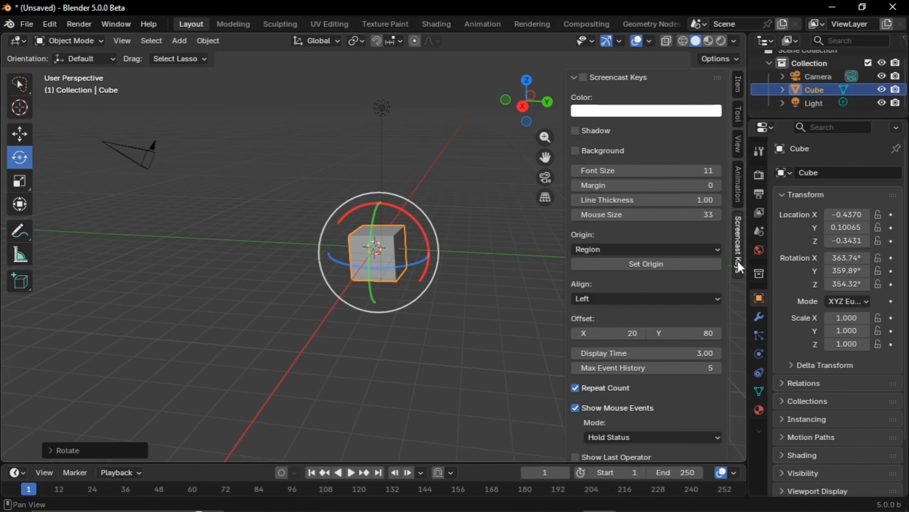
{"action": "left_click", "coordinate": [584, 77]}
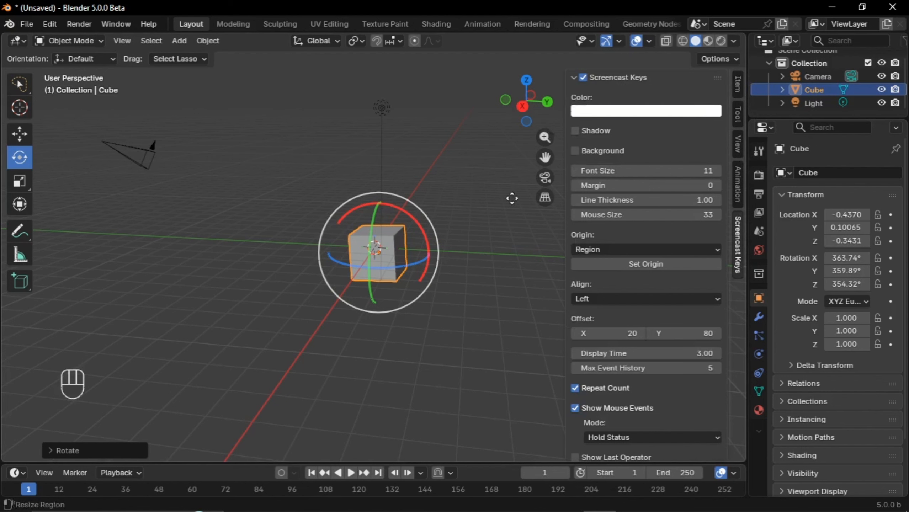
- Test the on-screen display of mouse inputs by orbiting, zooming and deselecting the cube in the viewport
{"action": "middle_click_drag", "start_coordinate": [512, 197], "coordinate": [435, 332]}
{"action": "scroll", "coordinate": [434, 333], "scroll_direction": "left", "scroll_amount": 5}
{"action": "left_click", "coordinate": [435, 332]}
{"action": "scroll", "coordinate": [435, 333], "scroll_direction": "right", "scroll_amount": 5}
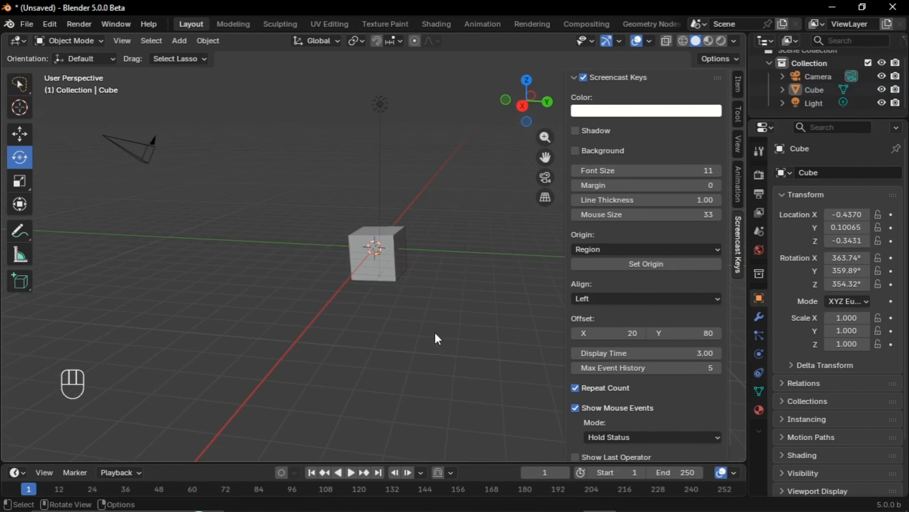
{"action": "left_click", "coordinate": [435, 333]}
{"action": "left_click", "coordinate": [271, 311]}
{"action": "left_click", "coordinate": [269, 317]}
{"action": "scroll", "coordinate": [269, 316], "scroll_direction": "down", "scroll_amount": 5}
{"action": "scroll", "coordinate": [269, 317], "scroll_direction": "up", "scroll_amount": 5}
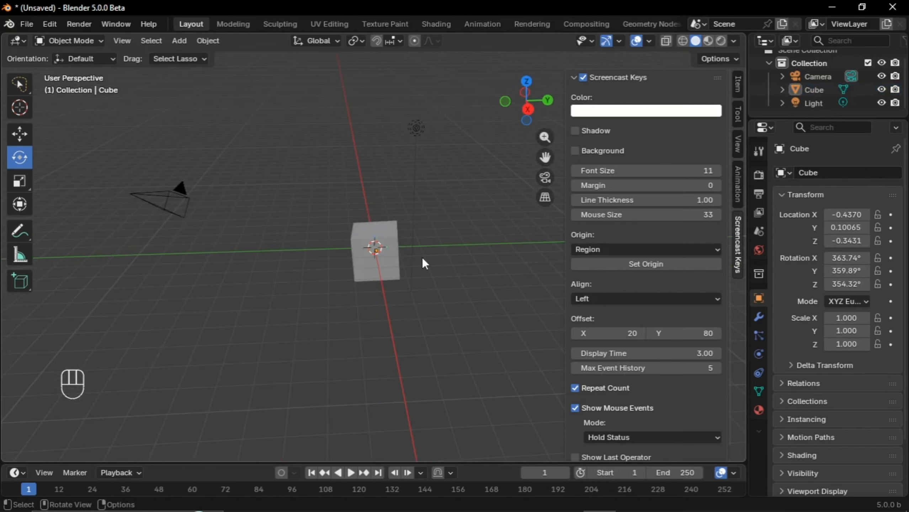
- Reselect the cube and hide the viewport sidebar
{"action": "scroll", "coordinate": [422, 257], "scroll_direction": "up", "scroll_amount": 3}
{"action": "left_click", "coordinate": [386, 230]}
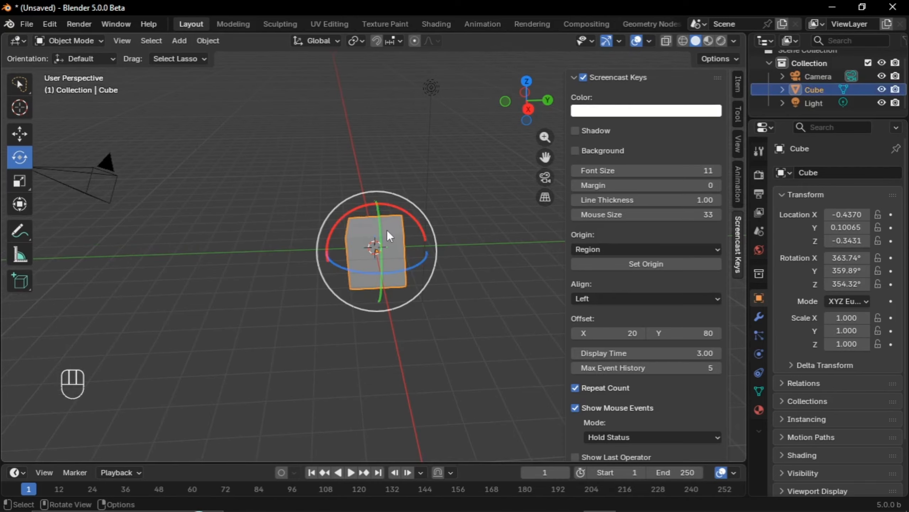
{"action": "key", "text": "n"}
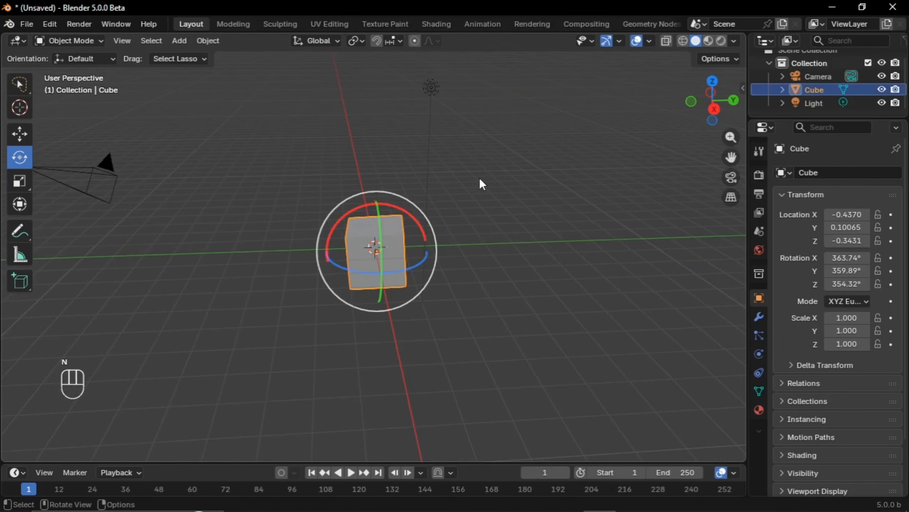
- Rotate the cube freely, try the global Z and Y constraints, and finish the rotation around global X
{"action": "key", "text": "r"}
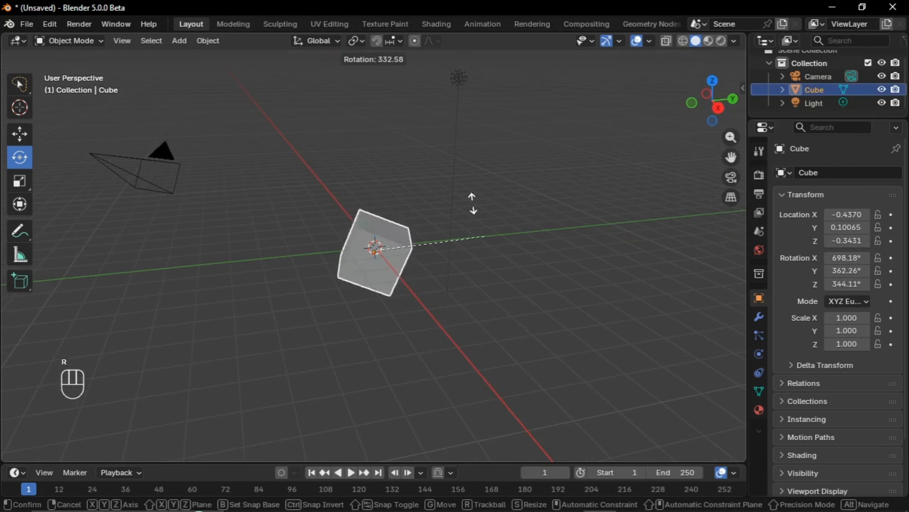
{"action": "key", "text": "z"}
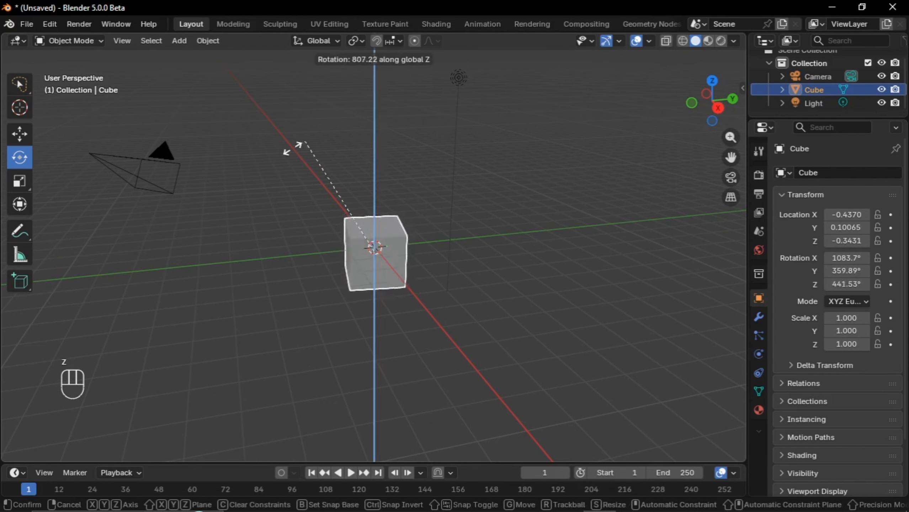
{"action": "key", "text": "y"}
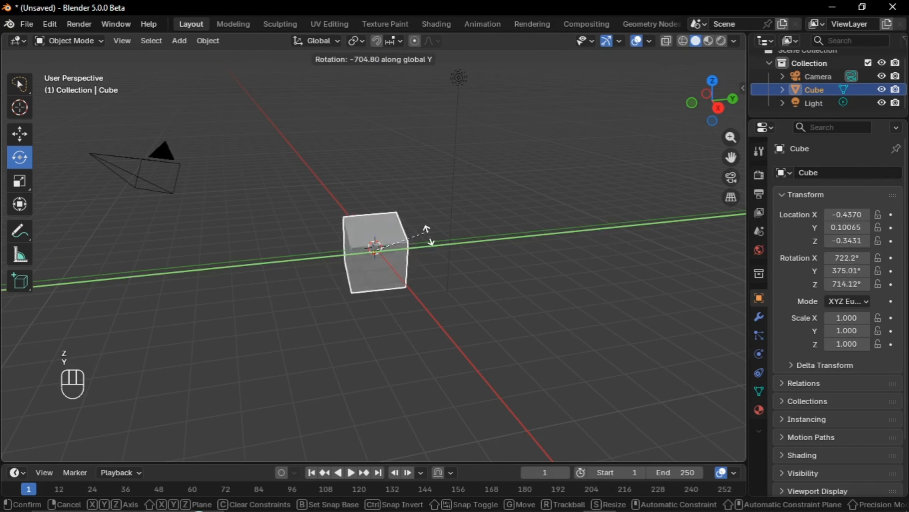
{"action": "key", "text": "x"}
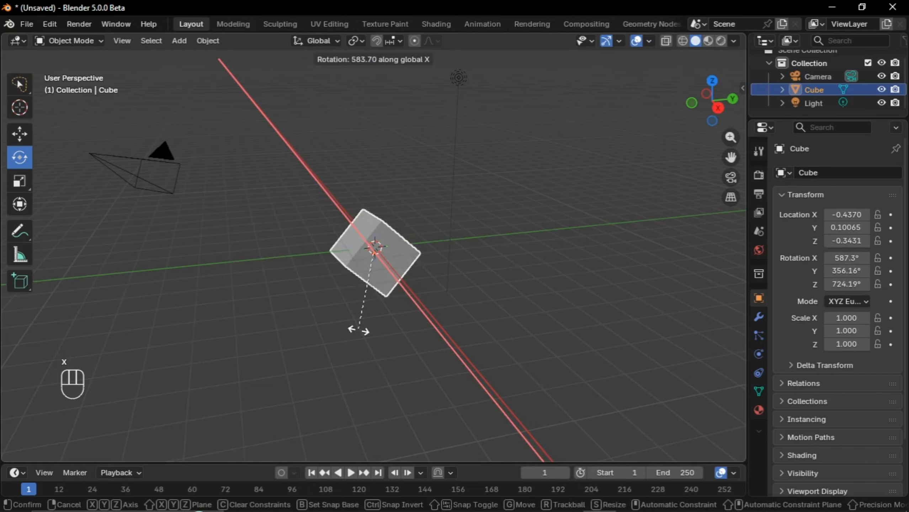
{"action": "left_click", "coordinate": [418, 286]}
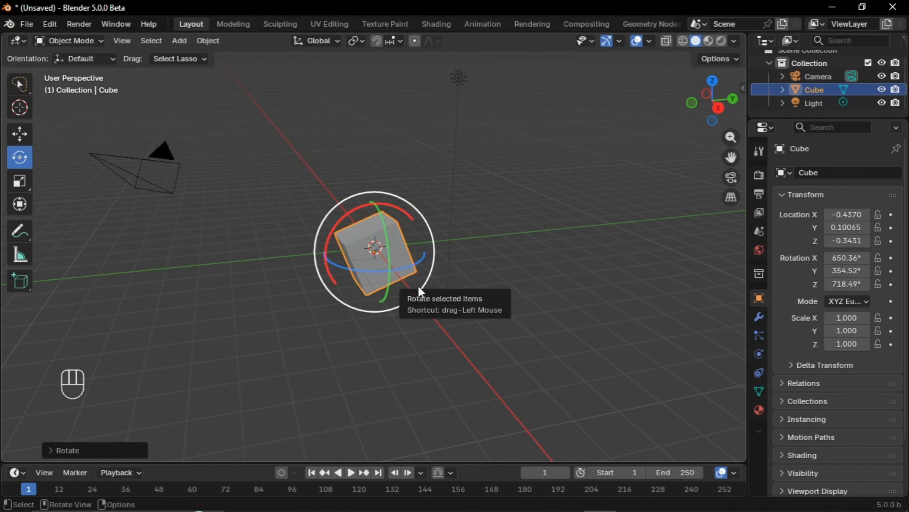
- Clear the cube's rotation to 0° on all axes and toggle X-ray on and off
{"action": "key", "text": "alt+r"}
{"action": "key", "text": "alt+z"}
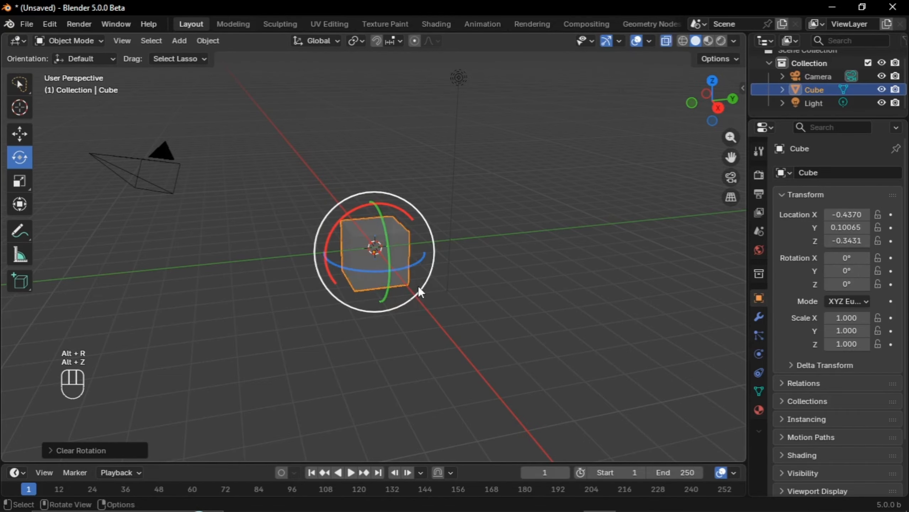
{"action": "mouse_move", "coordinate": [417, 286]}
{"action": "middle_mouse_down"}
{"action": "mouse_move", "coordinate": [396, 283]}
{"action": "mouse_move", "coordinate": [417, 286]}
{"action": "middle_mouse_up"}
{"action": "key", "text": "alt+z"}
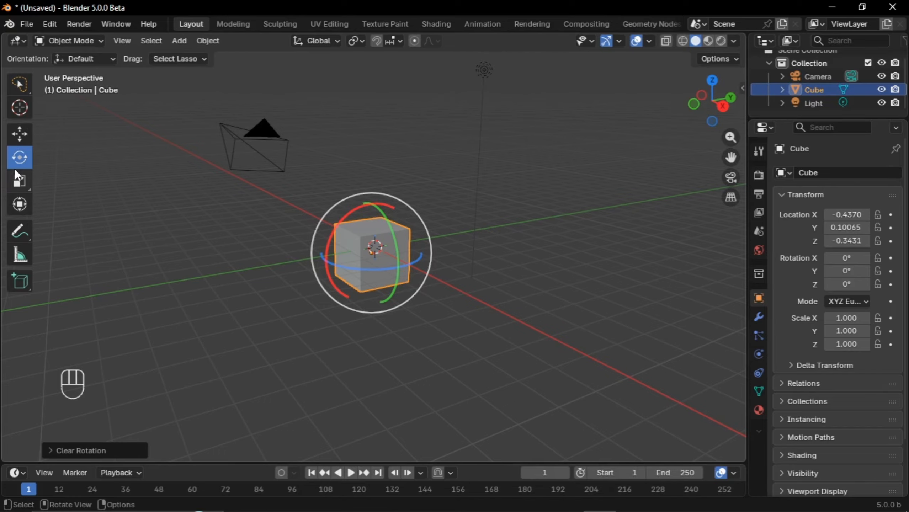
- Switch to the Scale tool and scale the cube along Y to about 0.968
{"action": "left_click", "coordinate": [23, 183]}
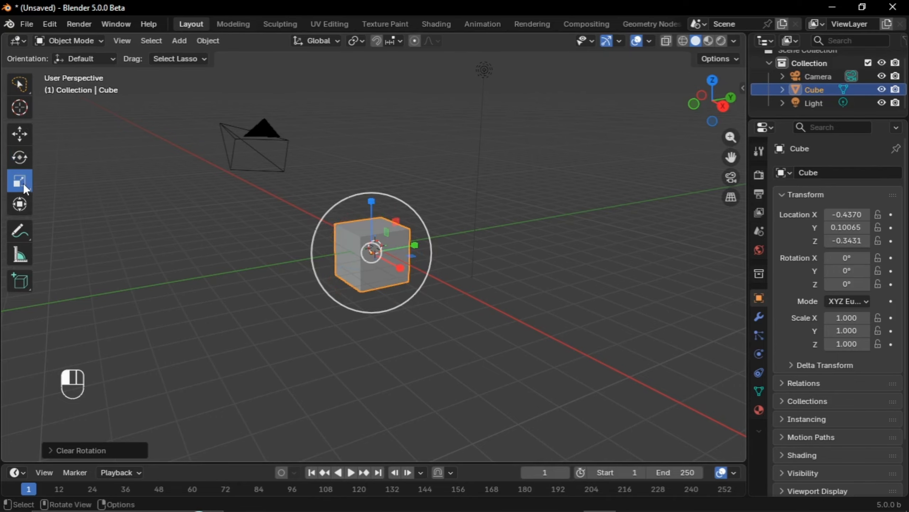
{"action": "middle_click_drag", "start_coordinate": [492, 319], "coordinate": [441, 259]}
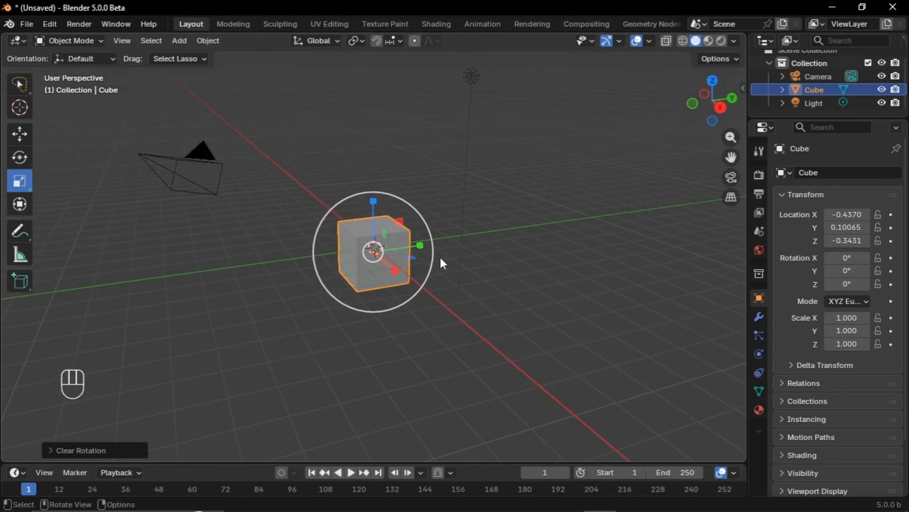
{"action": "mouse_move", "coordinate": [420, 246]}
{"action": "left_mouse_down"}
{"action": "mouse_move", "coordinate": [433, 235]}
{"action": "mouse_move", "coordinate": [540, 225]}
{"action": "mouse_move", "coordinate": [421, 232]}
{"action": "left_mouse_up"}
{"action": "left_click", "coordinate": [420, 231]}
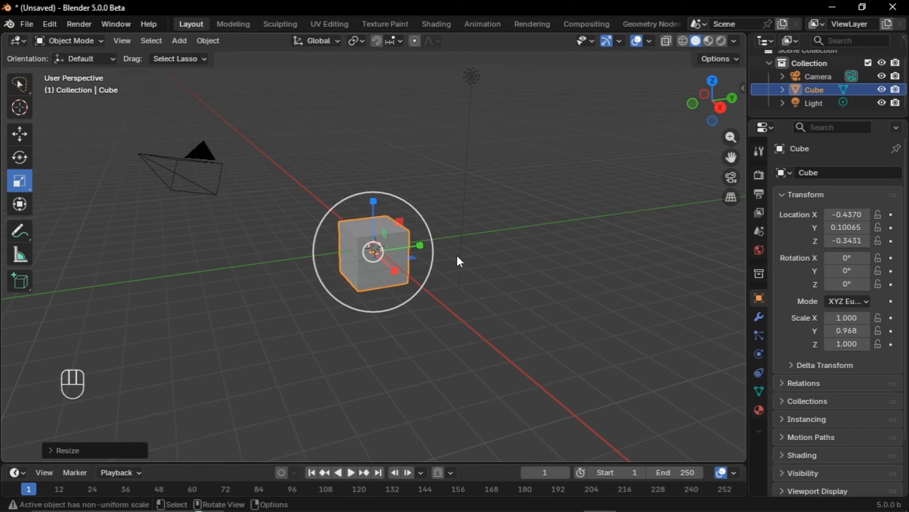
- Scale the cube to about 1.136 along X and about 1.673 along Z with the gizmo
{"action": "middle_click_drag", "start_coordinate": [457, 256], "coordinate": [464, 262]}
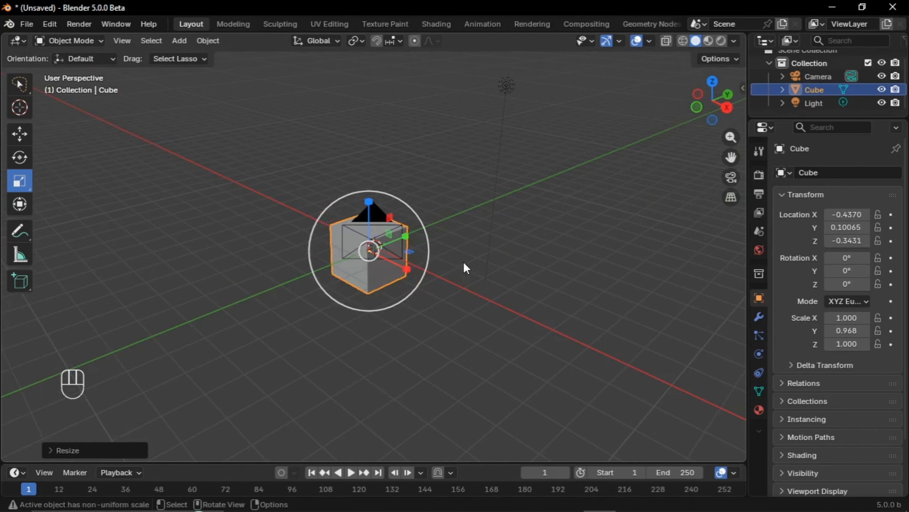
{"action": "key", "text": "KP_4"}
{"action": "key", "text": "KP_4"}
{"action": "key", "text": "KP_4"}
{"action": "key", "text": "KP_4"}
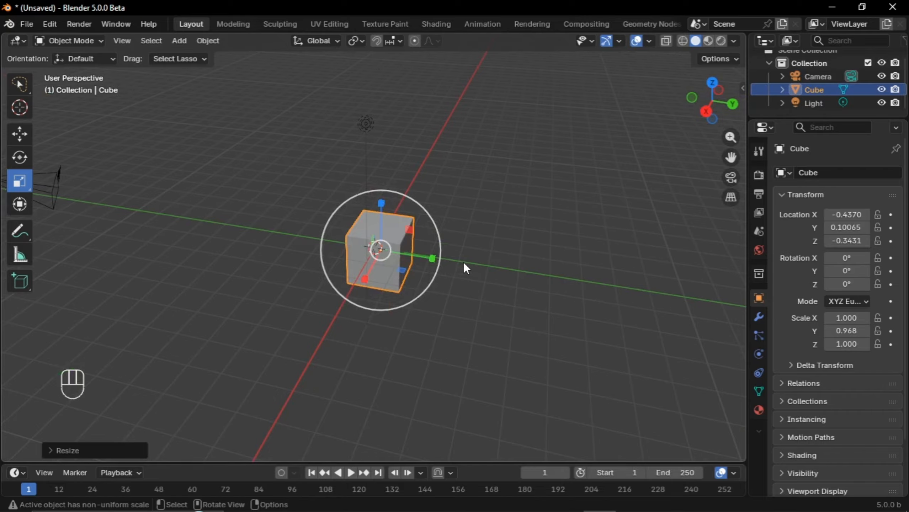
{"action": "key", "text": "KP_4"}
{"action": "key", "text": "KP_4"}
{"action": "key", "text": "KP_4"}
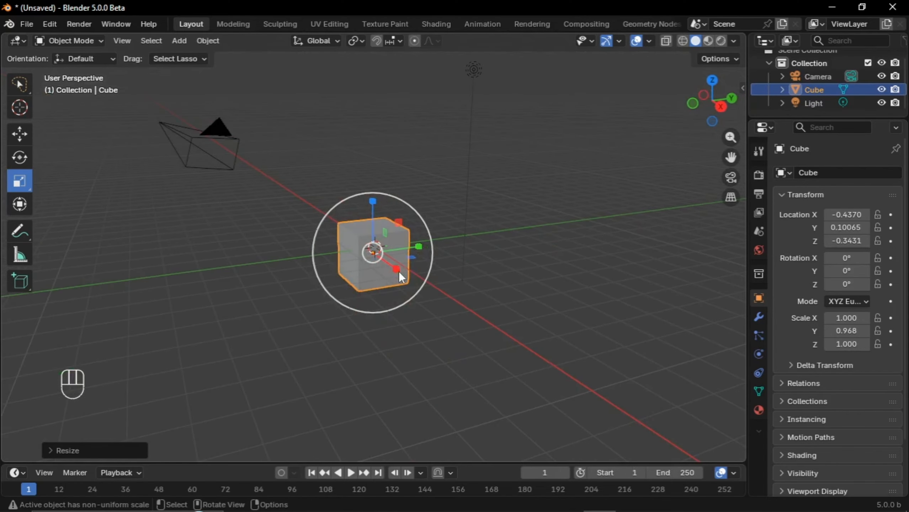
{"action": "key", "text": "KP_4"}
{"action": "mouse_move", "coordinate": [399, 272]}
{"action": "left_mouse_down"}
{"action": "mouse_move", "coordinate": [444, 296]}
{"action": "mouse_move", "coordinate": [406, 279]}
{"action": "left_mouse_up"}
{"action": "left_click_drag", "start_coordinate": [369, 210], "coordinate": [368, 174]}
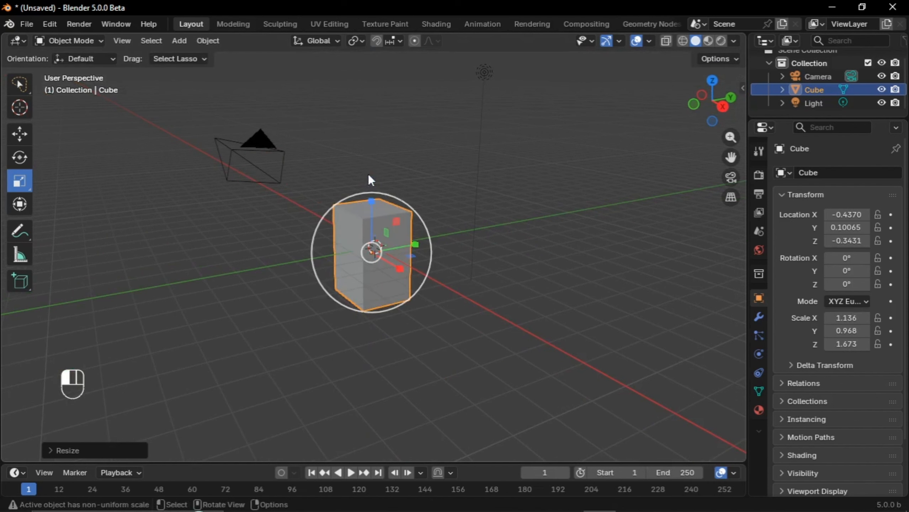
{"action": "left_click", "coordinate": [369, 186]}
{"action": "key", "text": "ctrl+z"}
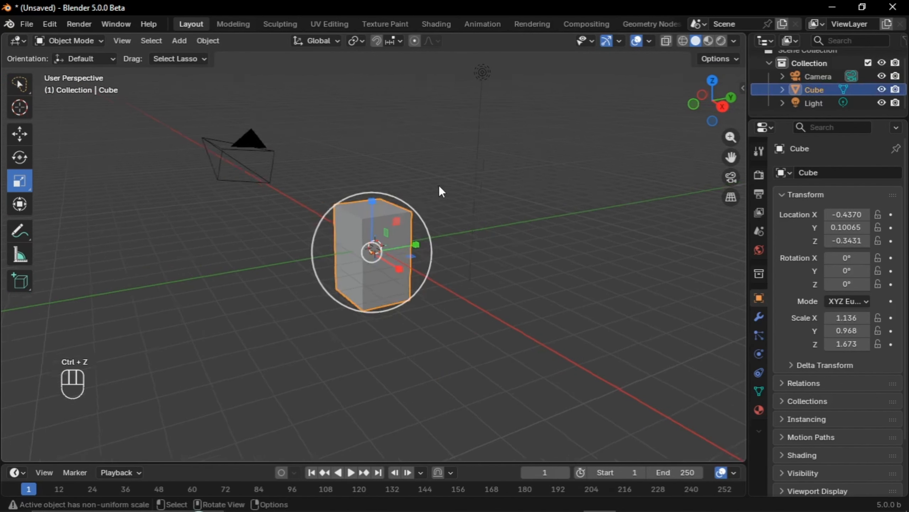
- Undo the cube's Z scaling, redo it, and undo it once more
{"action": "key", "text": "KP_4"}
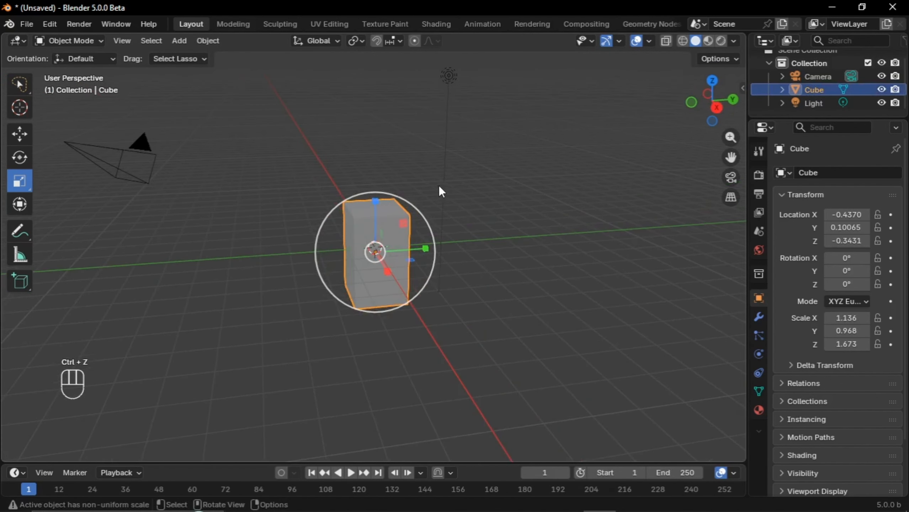
{"action": "key", "text": "ctrl+z"}
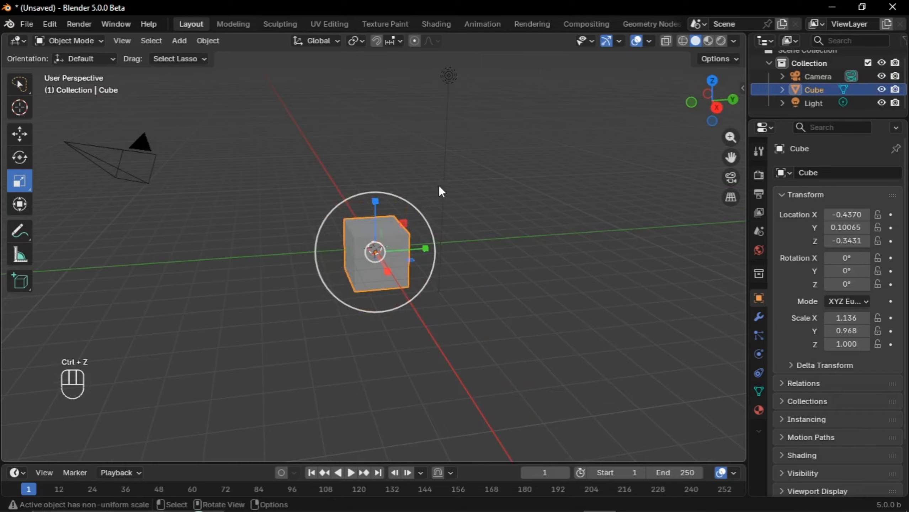
{"action": "key", "text": "KP_4"}
{"action": "key", "text": "KP_4"}
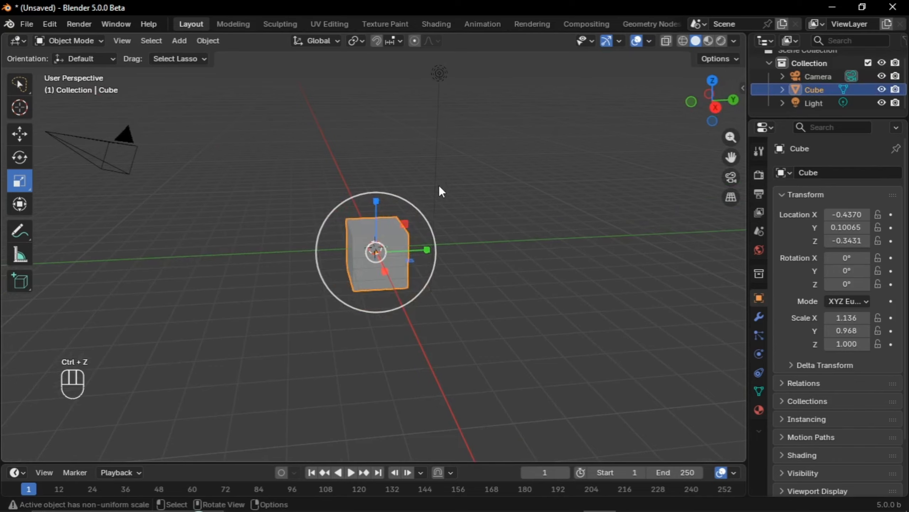
{"action": "key", "text": "ctrl+shift+z"}
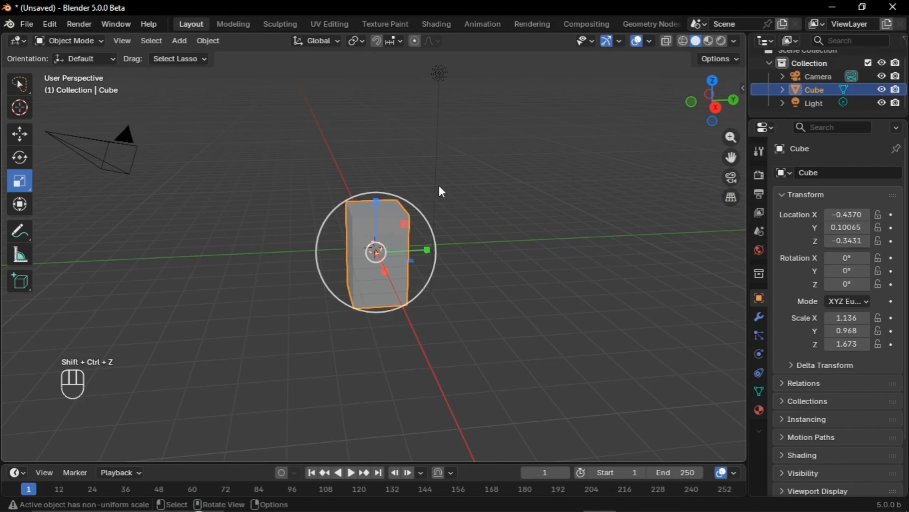
{"action": "key", "text": "ctrl+z"}
- Orbit around the cube to examine its shape from all sides
{"action": "key", "text": "KP_4"}
{"action": "key", "text": "KP_4"}
{"action": "key", "text": "KP_4"}
{"action": "key", "text": "KP_4"}
{"action": "key", "text": "KP_4"}
{"action": "key", "text": "KP_4"}
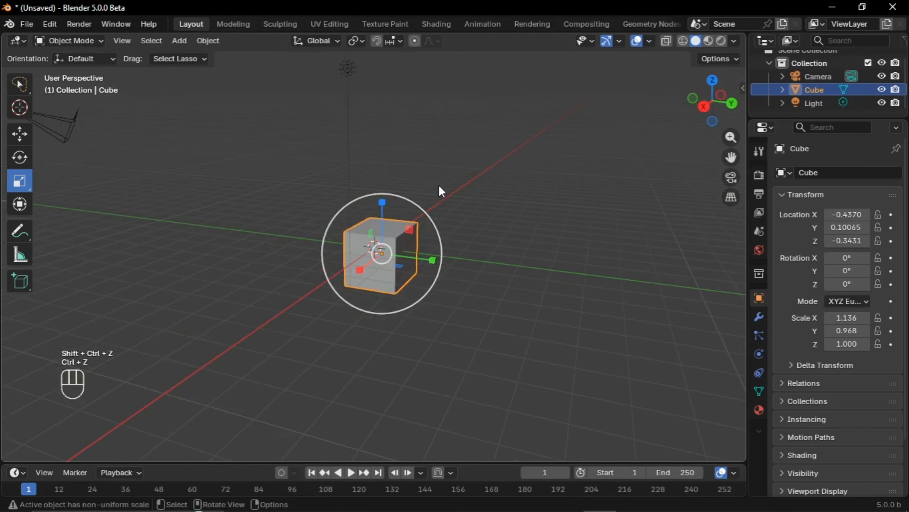
{"action": "key", "text": "KP_4"}
{"action": "key", "text": "KP_4"}
{"action": "key", "text": "KP_4"}
{"action": "key", "text": "KP_4"}
{"action": "key", "text": "KP_4"}
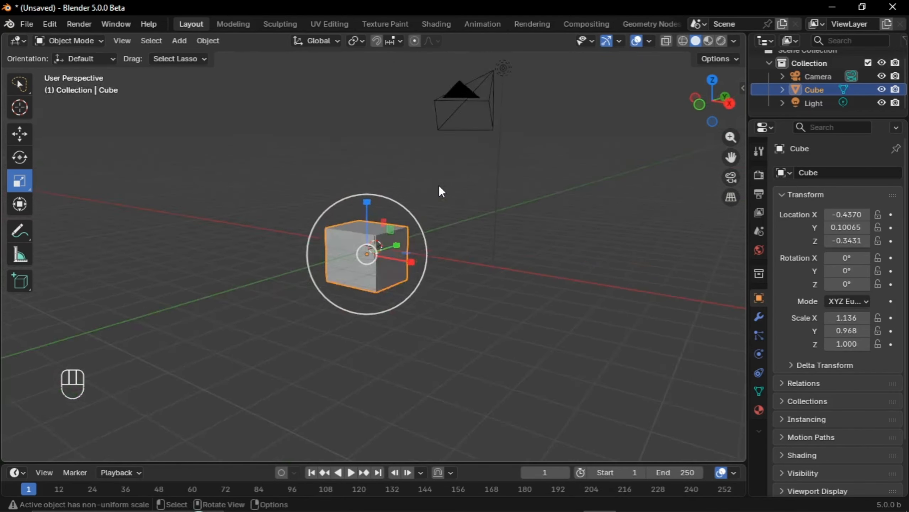
{"action": "key", "text": "KP_4"}
{"action": "key", "text": "KP_4"}
{"action": "key", "text": "KP_4"}
{"action": "key", "text": "KP_4"}
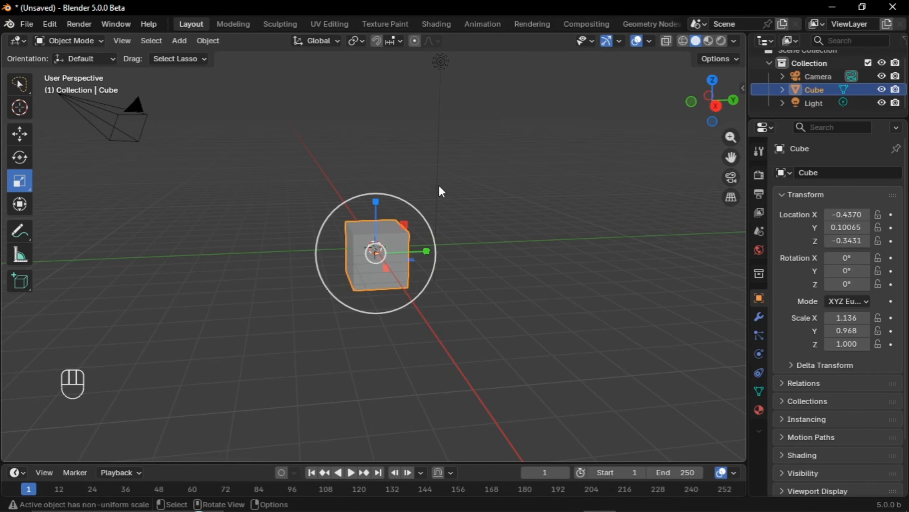
- Try scaling the cube along global Z, Y and X, and finish with Z locked at about 1.190 in X and 1.014 in Y
{"action": "key", "text": "s"}
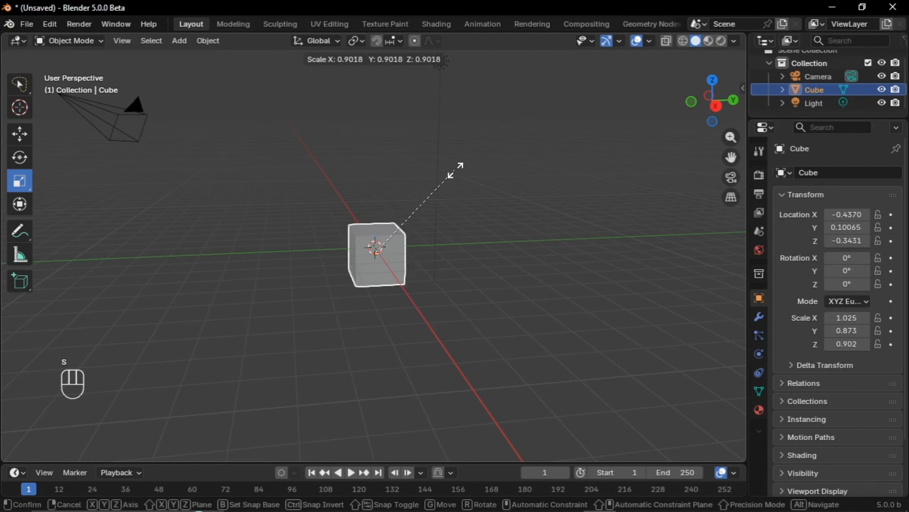
{"action": "key", "text": "z"}
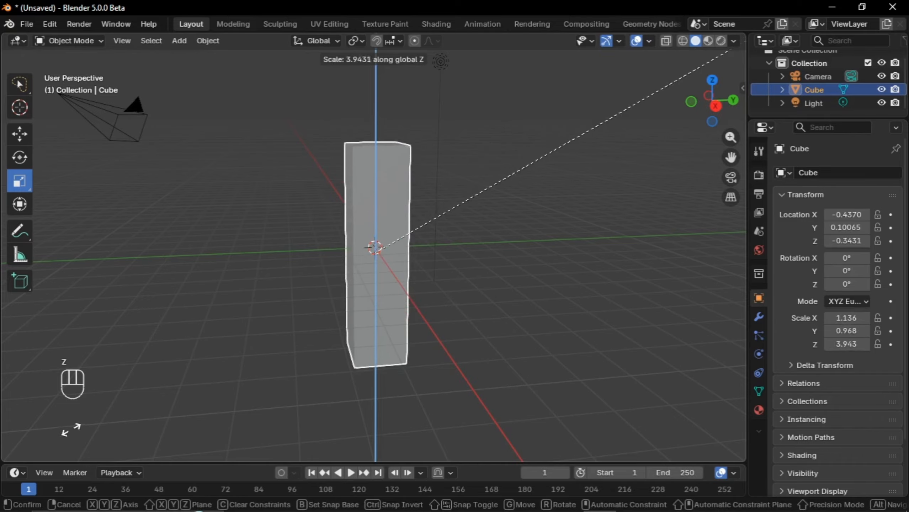
{"action": "key", "text": "y"}
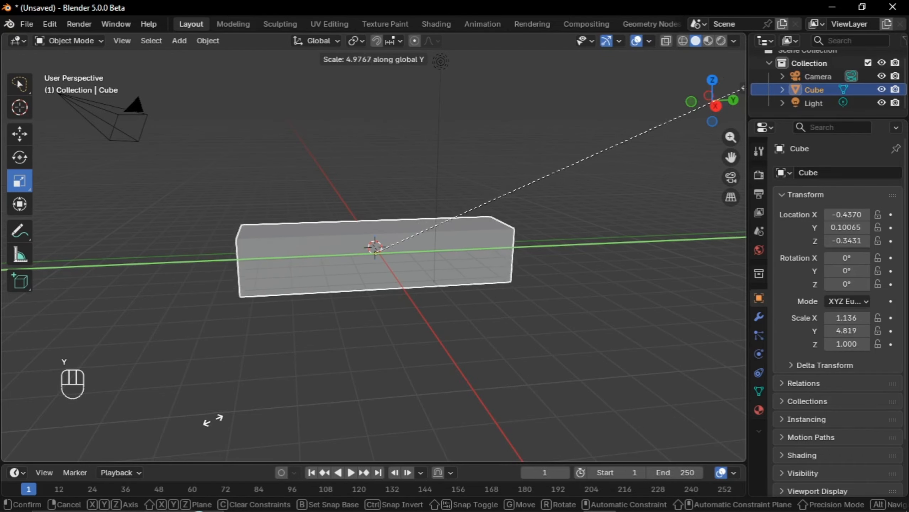
{"action": "key", "text": "x"}
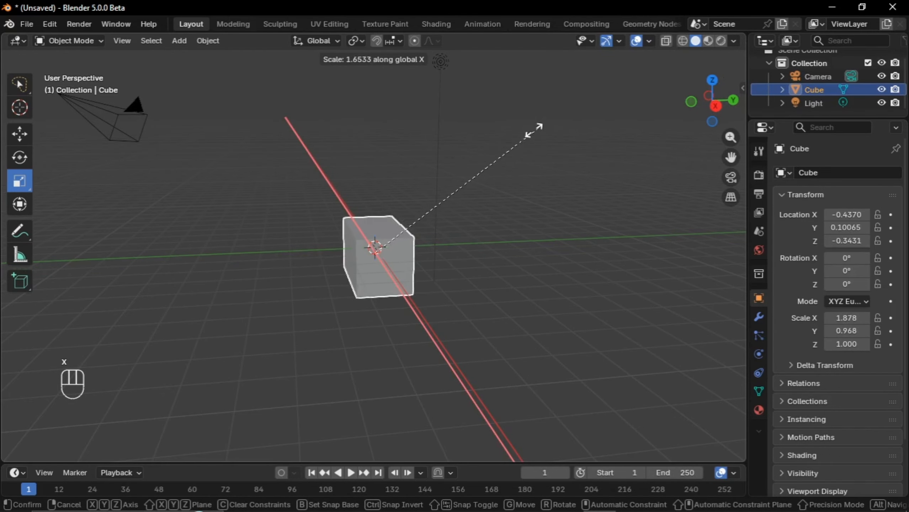
{"action": "key", "text": "shift+z"}
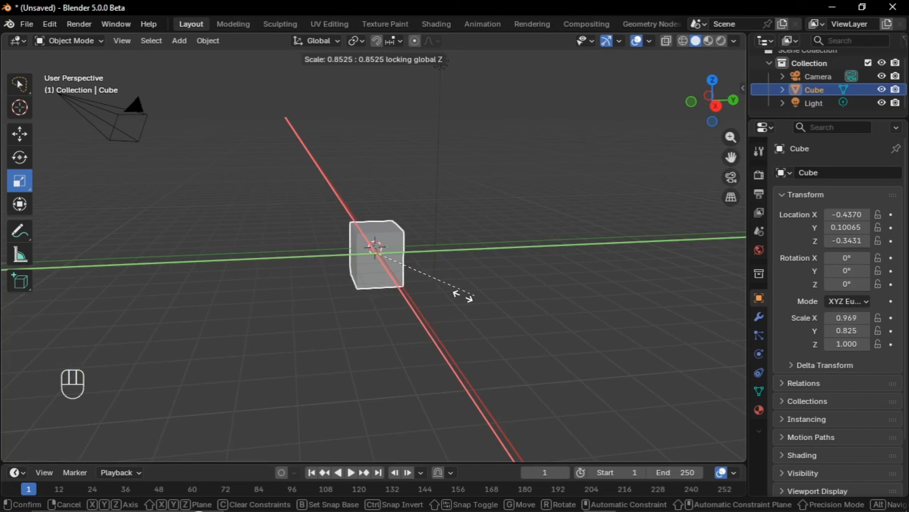
{"action": "left_click", "coordinate": [504, 289]}
{"action": "scroll", "coordinate": [504, 289], "scroll_direction": "left", "scroll_amount": 5}
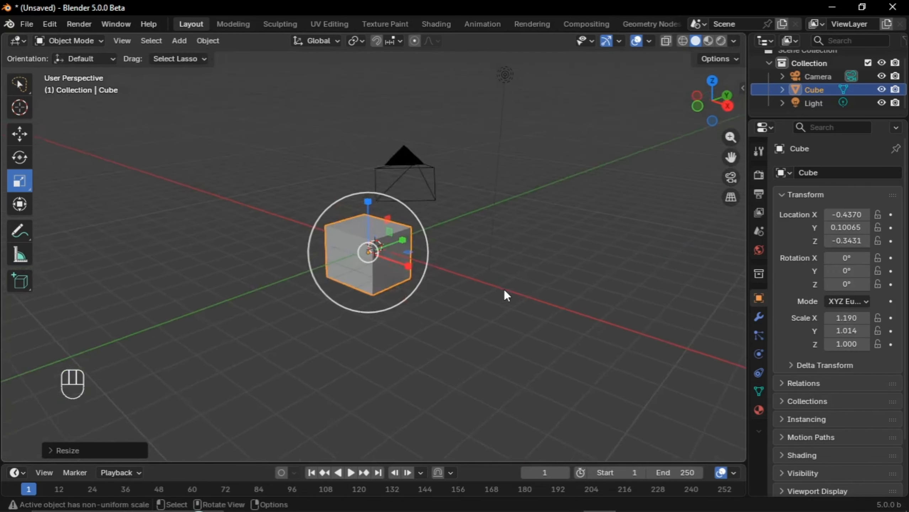
{"action": "scroll", "coordinate": [505, 289], "scroll_direction": "right", "scroll_amount": 5}
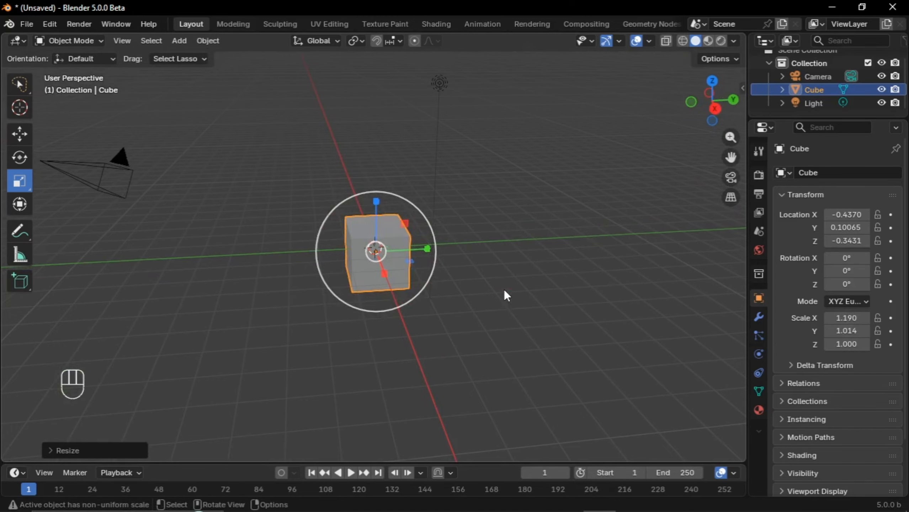
{"action": "scroll", "coordinate": [505, 289], "scroll_direction": "down", "scroll_amount": 4}
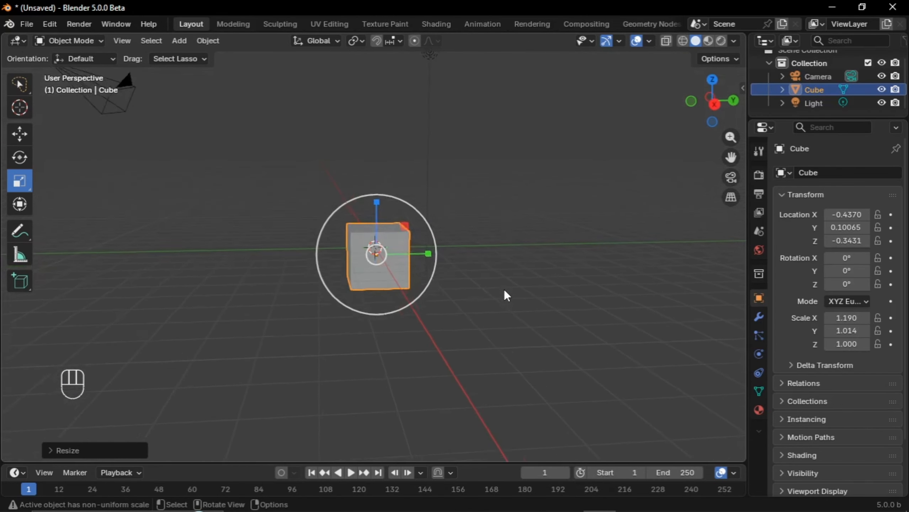
{"action": "scroll", "coordinate": [504, 289], "scroll_direction": "up", "scroll_amount": 1}
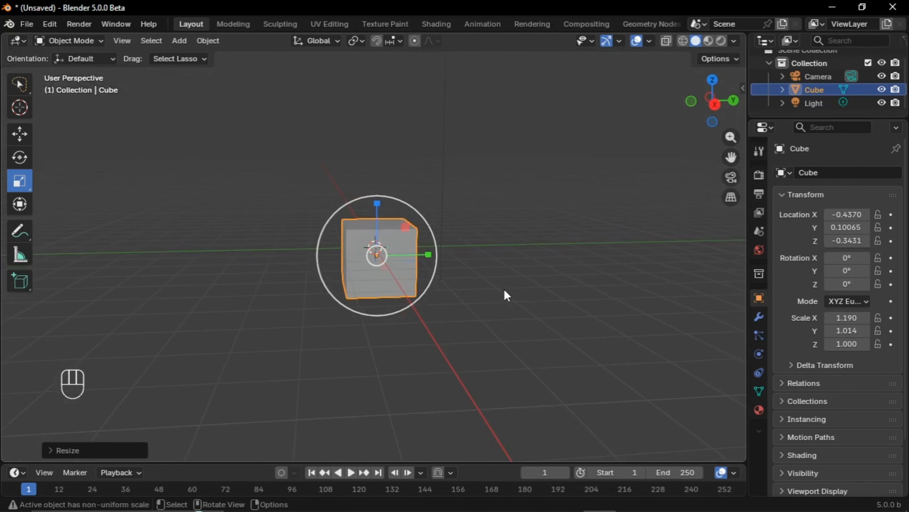
- With the Transform tool, rotate the cube, move it to about -1.2615 along Z, and scale it to about 1.344 in X
{"action": "left_click", "coordinate": [19, 207]}
{"action": "scroll", "coordinate": [187, 285], "scroll_direction": "up", "scroll_amount": 3}
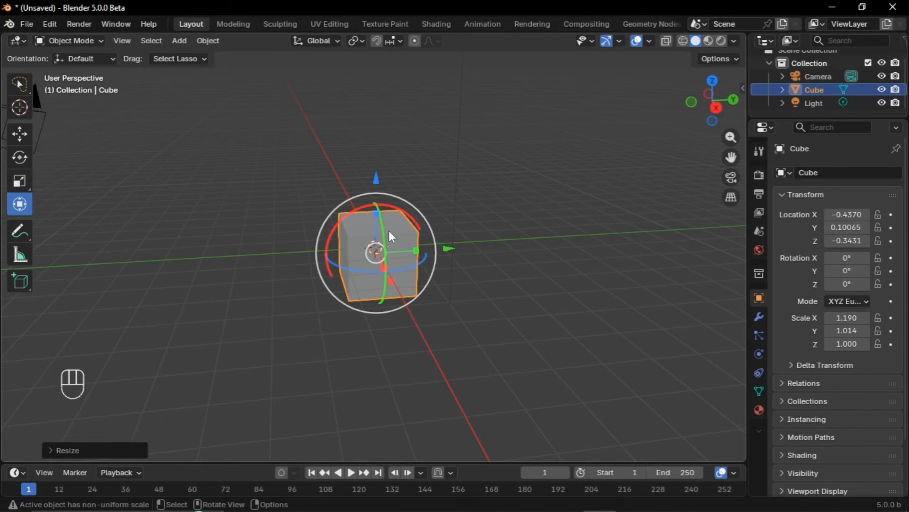
{"action": "scroll", "coordinate": [390, 218], "scroll_direction": "left", "scroll_amount": 5}
{"action": "mouse_move", "coordinate": [387, 214]}
{"action": "left_mouse_down"}
{"action": "mouse_move", "coordinate": [432, 256]}
{"action": "mouse_move", "coordinate": [385, 206]}
{"action": "left_mouse_up"}
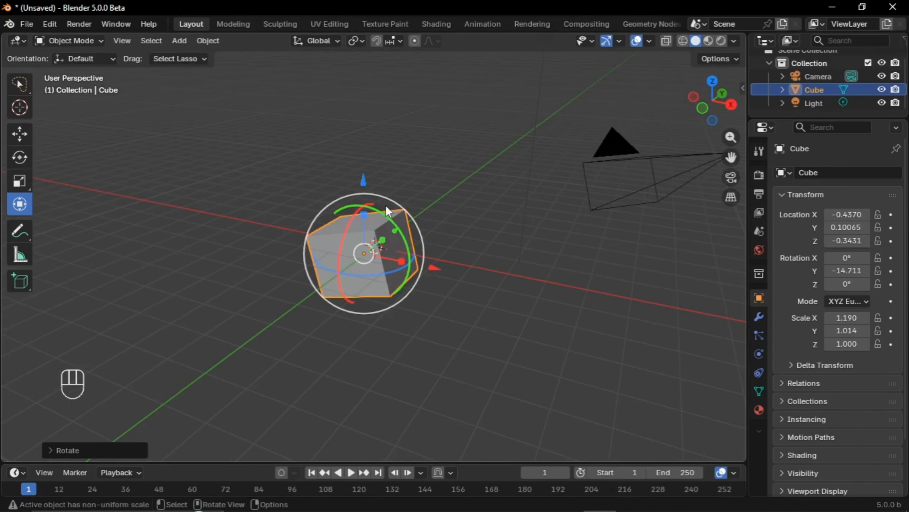
{"action": "left_click_drag", "start_coordinate": [362, 175], "coordinate": [403, 289]}
{"action": "scroll", "coordinate": [408, 296], "scroll_direction": "right", "scroll_amount": 4}
{"action": "scroll", "coordinate": [408, 296], "scroll_direction": "right", "scroll_amount": 3}
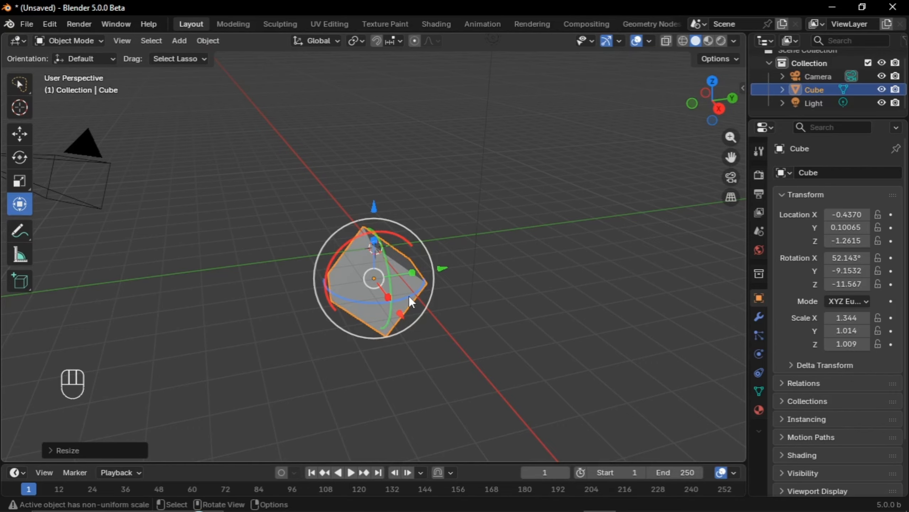
- Undo the Transform tool's changes to the cube and the resize with Z locked made before them
{"action": "key", "text": "ctrl+z"}
{"action": "key", "text": "ctrl+z"}
{"action": "key", "text": "ctrl+z"}
{"action": "key", "text": "ctrl+z"}
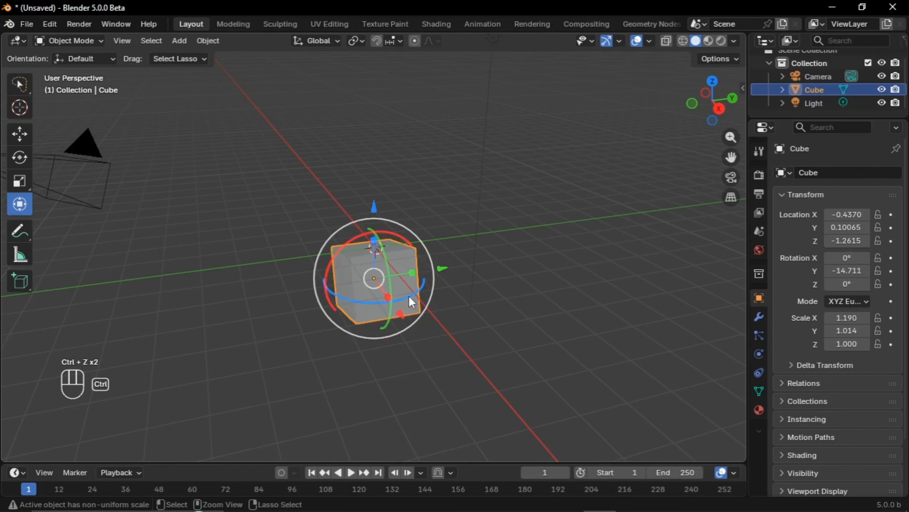
{"action": "key", "text": "ctrl+z"}
{"action": "scroll", "coordinate": [408, 296], "scroll_direction": "right", "scroll_amount": 5}
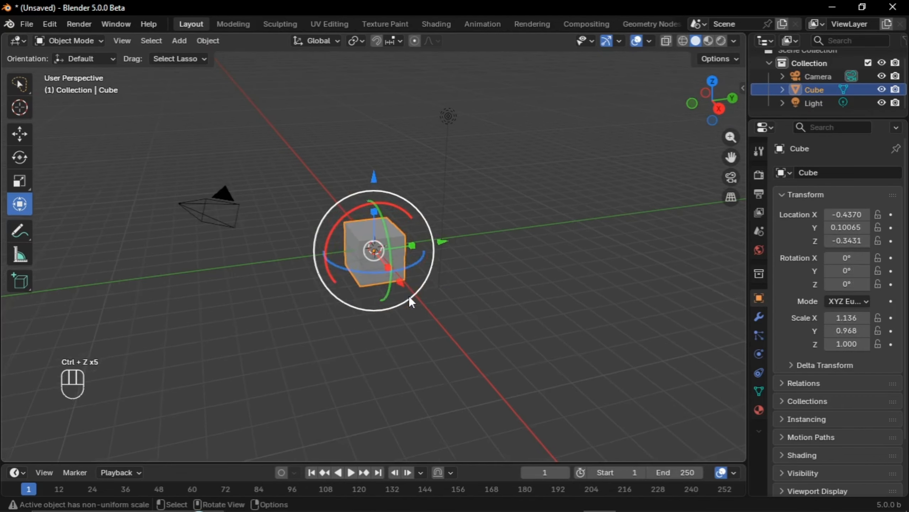
- Select the camera, the light and the cube in turn with the Tweak tool, and switch to the Select Box tool
{"action": "left_click_drag", "start_coordinate": [19, 86], "coordinate": [44, 88]}
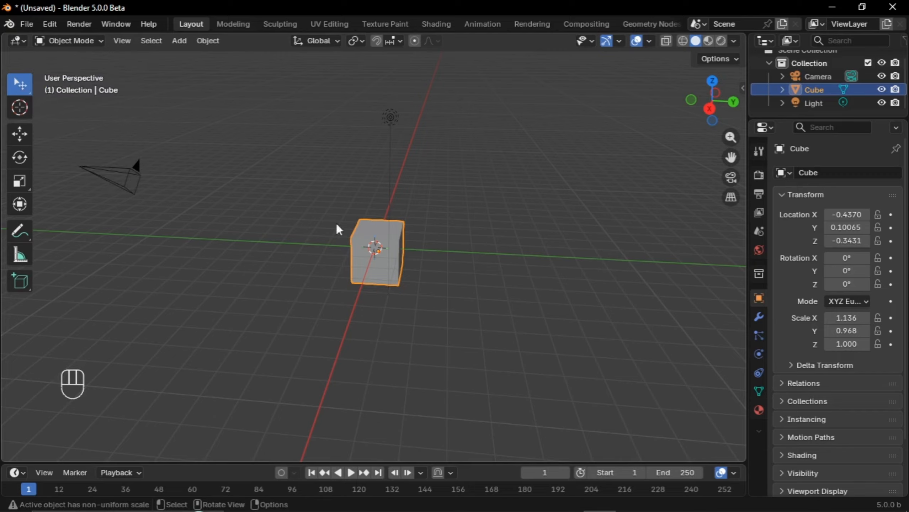
{"action": "left_click", "coordinate": [116, 172]}
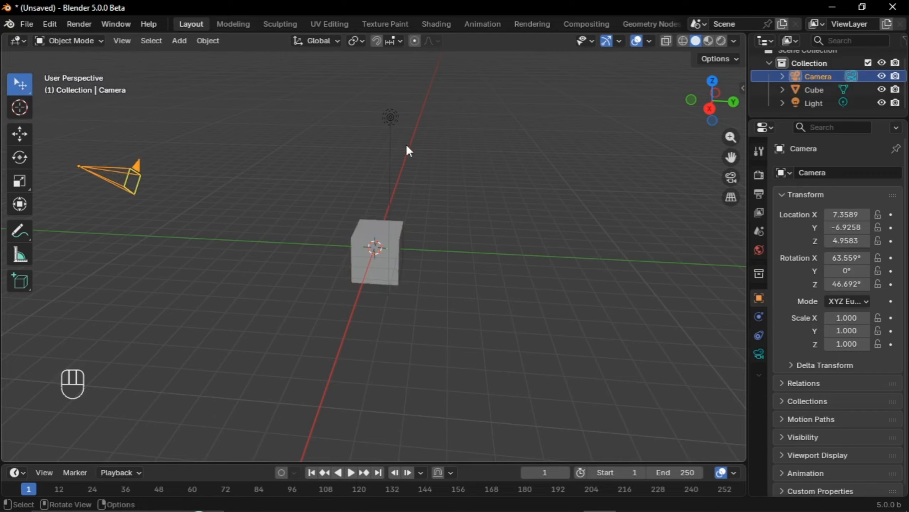
{"action": "left_click", "coordinate": [390, 121]}
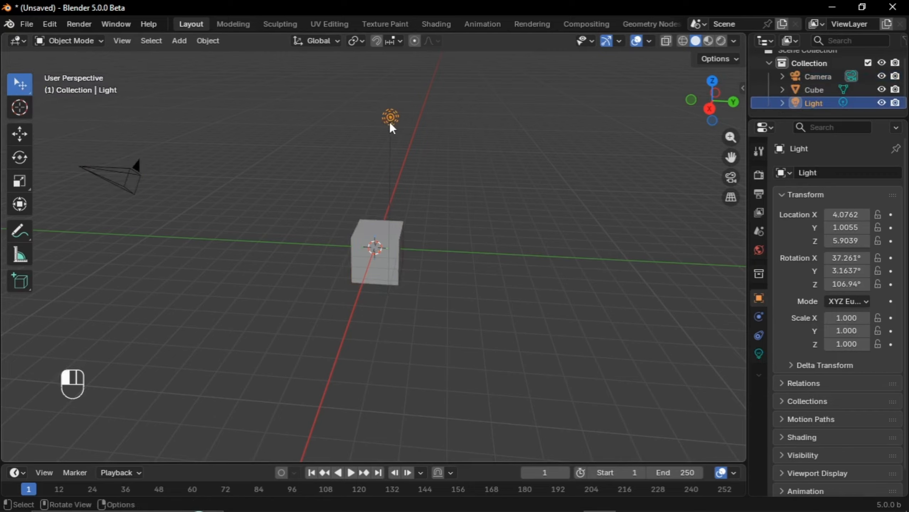
{"action": "left_click", "coordinate": [379, 254]}
{"action": "left_click_drag", "start_coordinate": [21, 86], "coordinate": [72, 118]}
{"action": "middle_click_drag", "start_coordinate": [265, 196], "coordinate": [265, 196]}
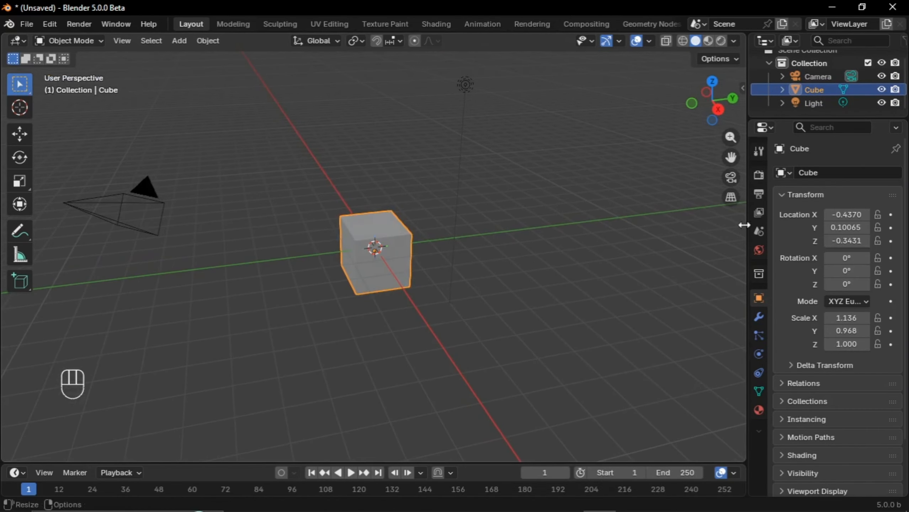
- Examine the scene's render properties, including the available render engines, and its output format properties
{"action": "left_click", "coordinate": [758, 173]}
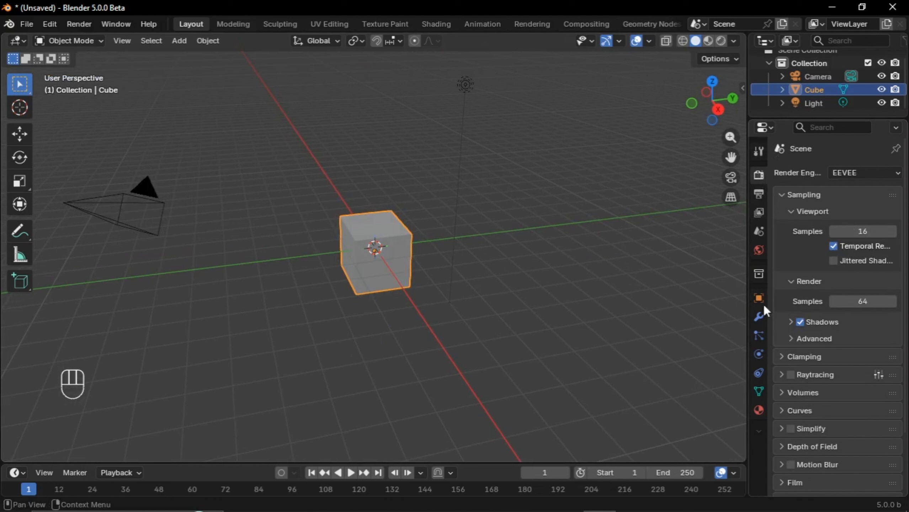
{"action": "left_click", "coordinate": [765, 128]}
{"action": "left_click", "coordinate": [846, 178]}
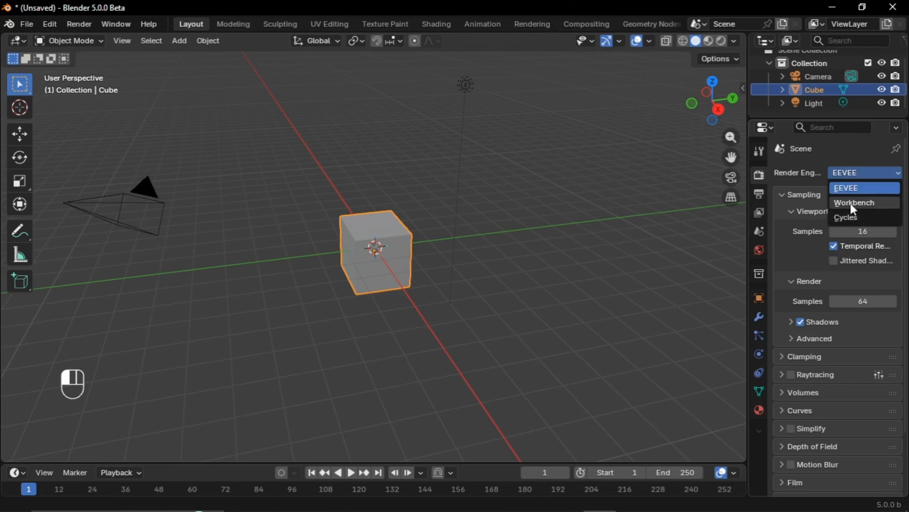
{"action": "left_click", "coordinate": [783, 182]}
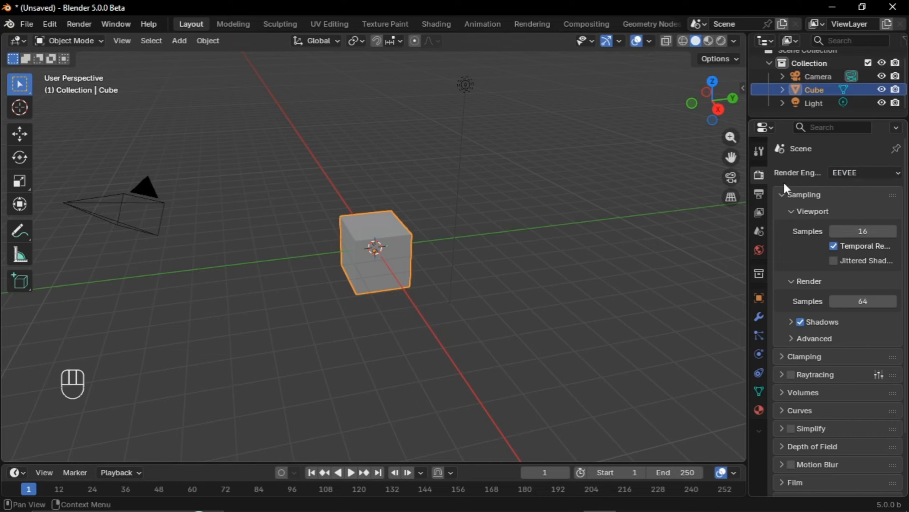
{"action": "left_click", "coordinate": [841, 174]}
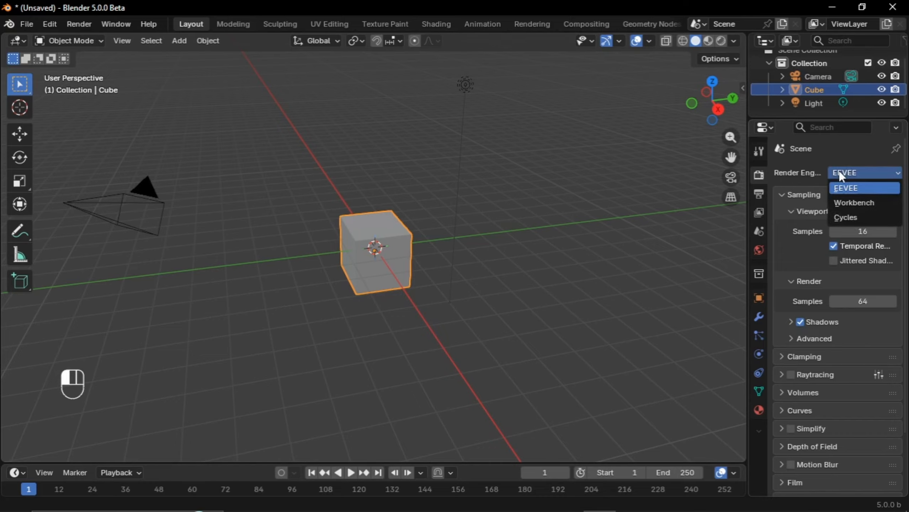
{"action": "left_click", "coordinate": [790, 180]}
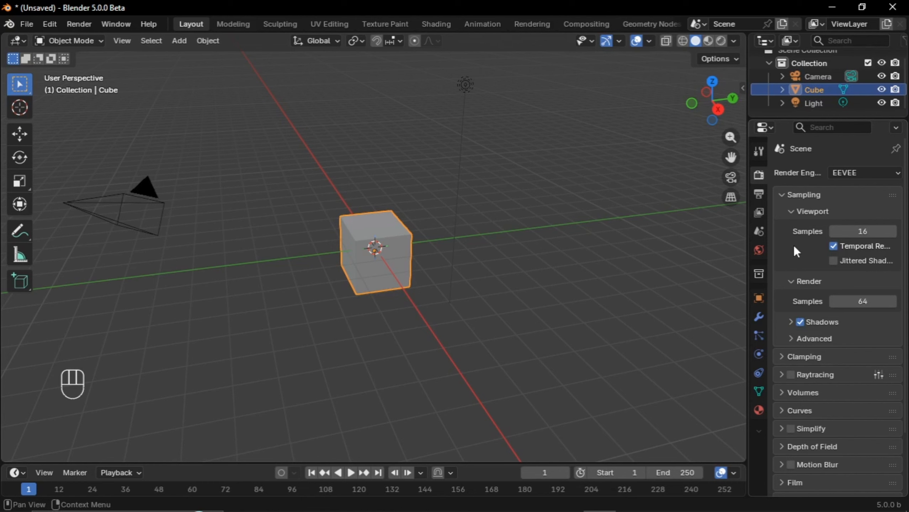
{"action": "left_click", "coordinate": [758, 196]}
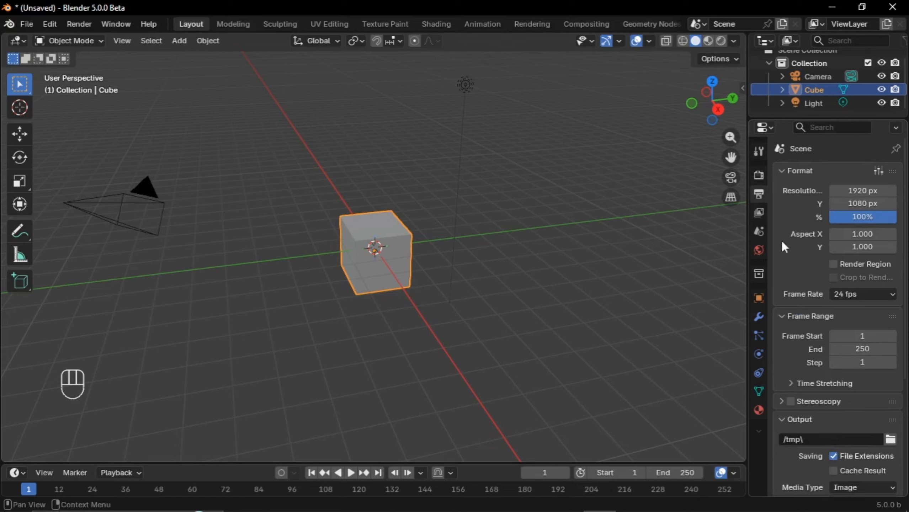
{"action": "left_click", "coordinate": [758, 176]}
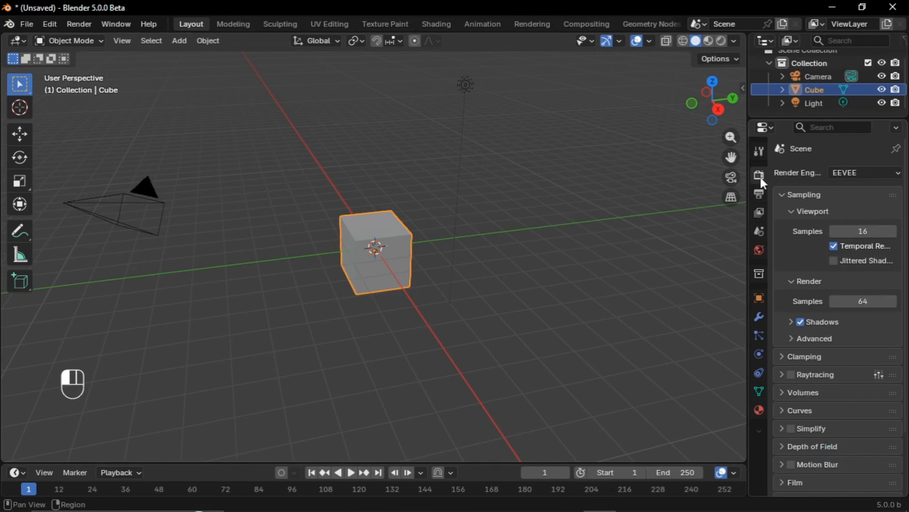
- Examine the modifiers available for the cube, including the Generate and Normals groups, and its material properties
{"action": "left_click", "coordinate": [759, 316]}
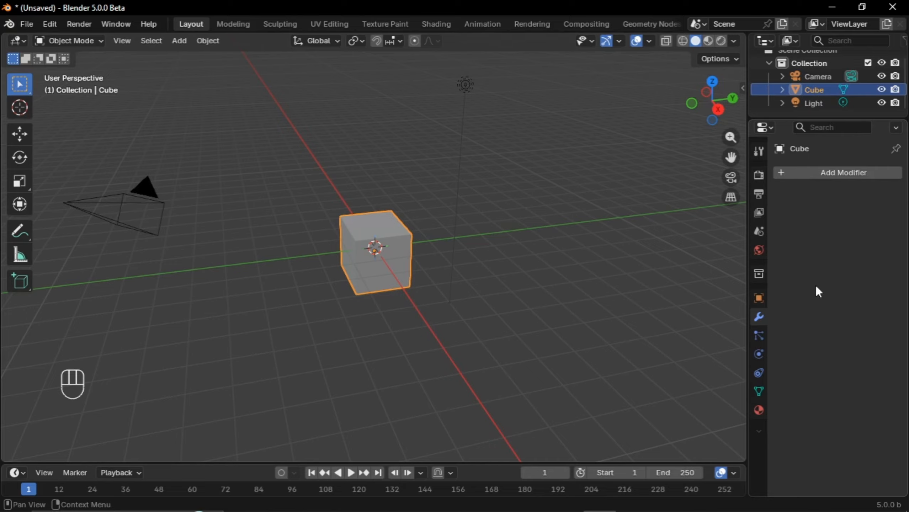
{"action": "left_click", "coordinate": [807, 176]}
{"action": "mouse_move", "coordinate": [782, 208]}
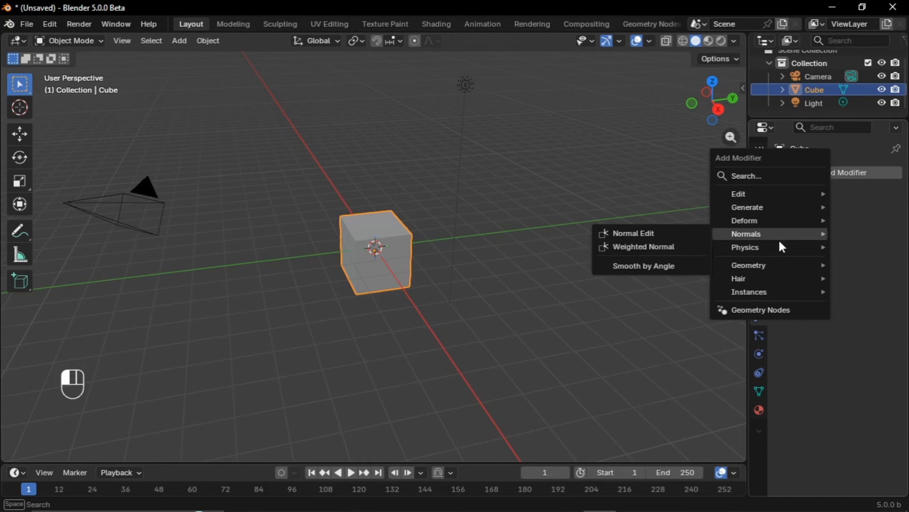
{"action": "mouse_move", "coordinate": [775, 245]}
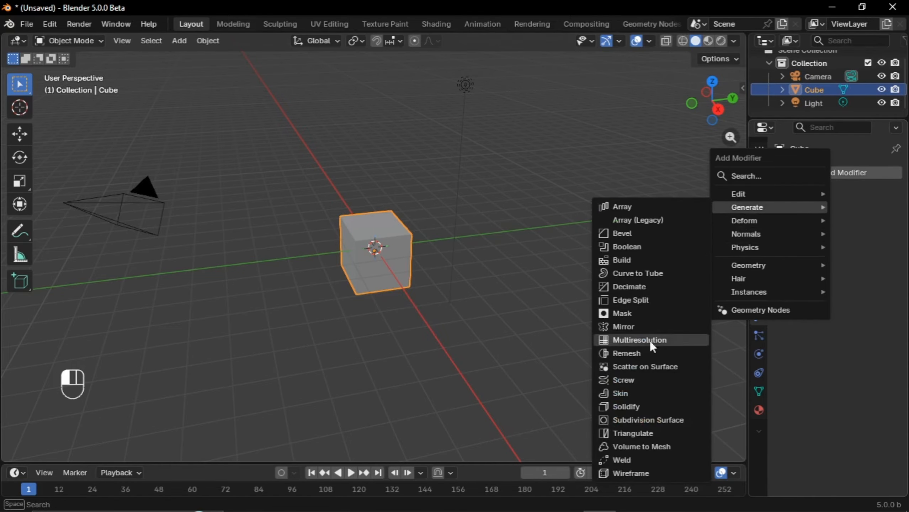
{"action": "left_click", "coordinate": [905, 373]}
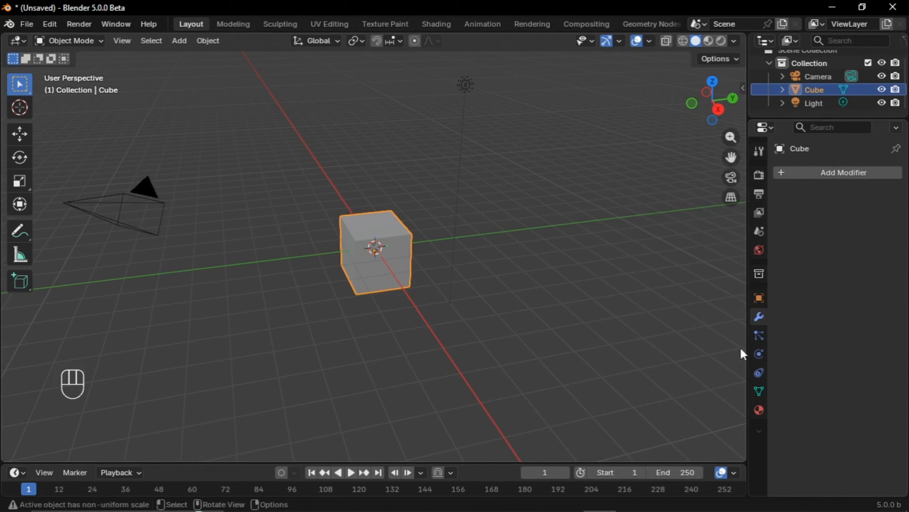
{"action": "left_click", "coordinate": [759, 410]}
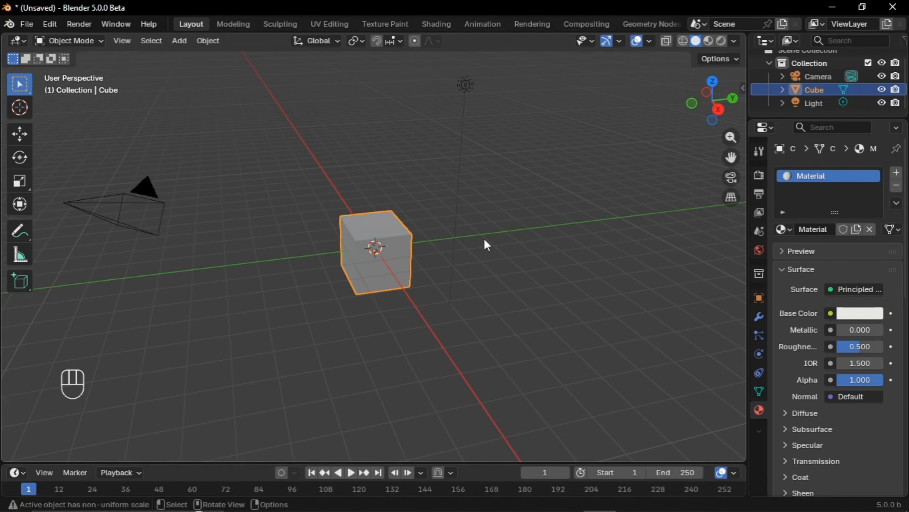
- Inspect the cube, camera and light from various angles and distances, including from below the grid
{"action": "middle_click_drag", "start_coordinate": [271, 202], "coordinate": [272, 202]}
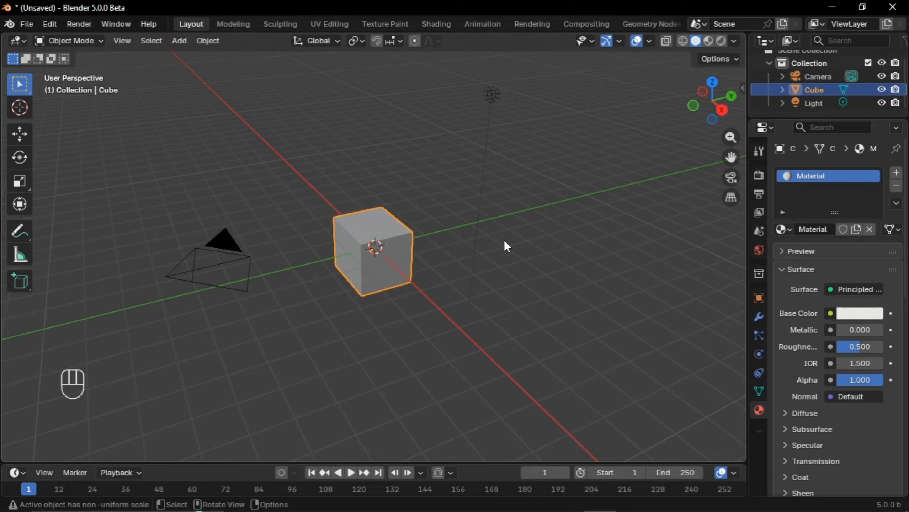
{"action": "scroll", "coordinate": [505, 241], "scroll_direction": "left", "scroll_amount": 10}
{"action": "scroll", "coordinate": [505, 241], "scroll_direction": "left", "scroll_amount": 10}
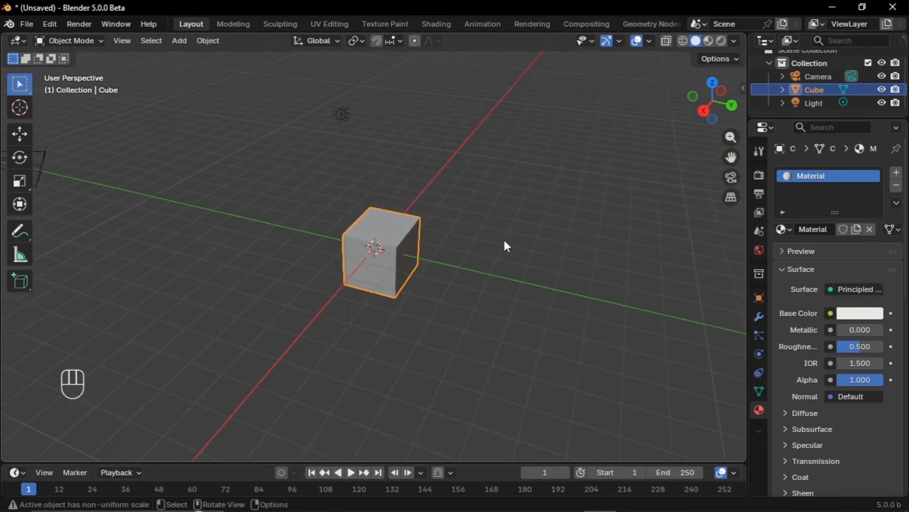
{"action": "scroll", "coordinate": [504, 241], "scroll_direction": "left", "scroll_amount": 8}
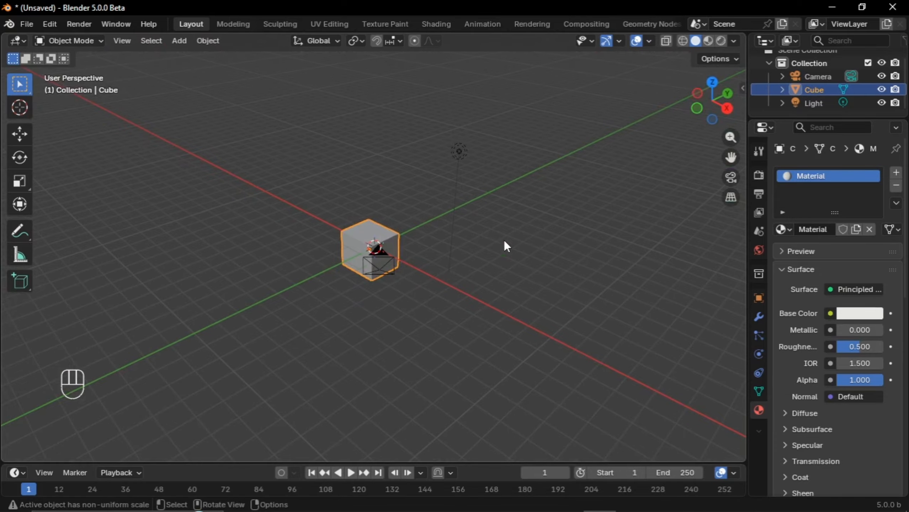
{"action": "scroll", "coordinate": [505, 241], "scroll_direction": "left", "scroll_amount": 8}
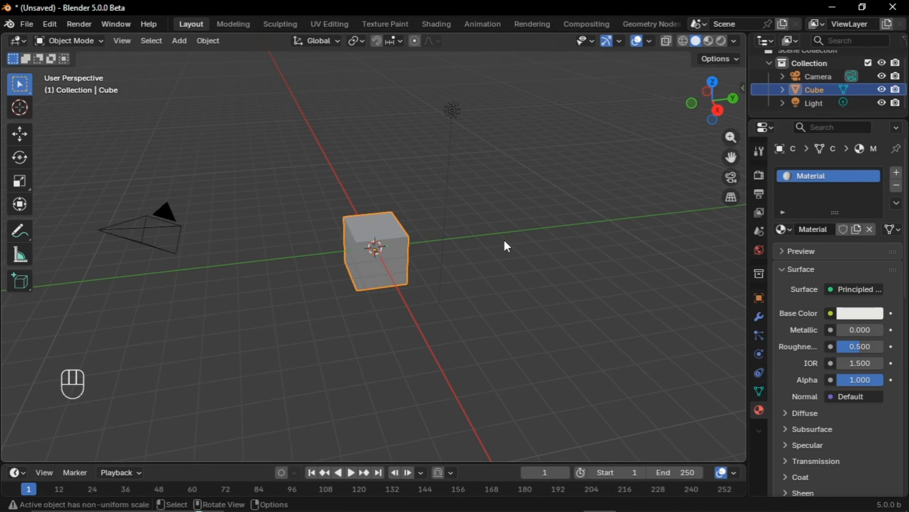
{"action": "scroll", "coordinate": [504, 241], "scroll_direction": "left", "scroll_amount": 8}
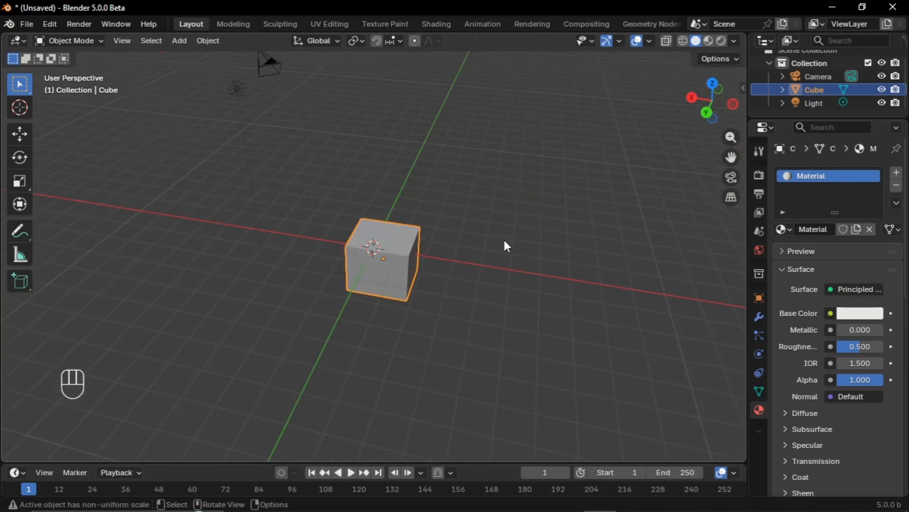
{"action": "scroll", "coordinate": [504, 240], "scroll_direction": "right", "scroll_amount": 8}
{"action": "scroll", "coordinate": [505, 241], "scroll_direction": "left", "scroll_amount": 8}
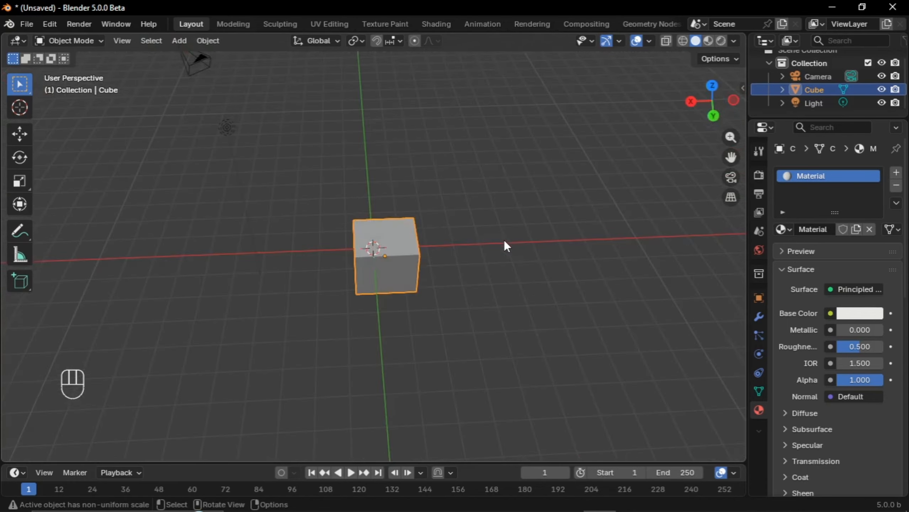
{"action": "scroll", "coordinate": [439, 220], "scroll_direction": "down", "scroll_amount": 3}
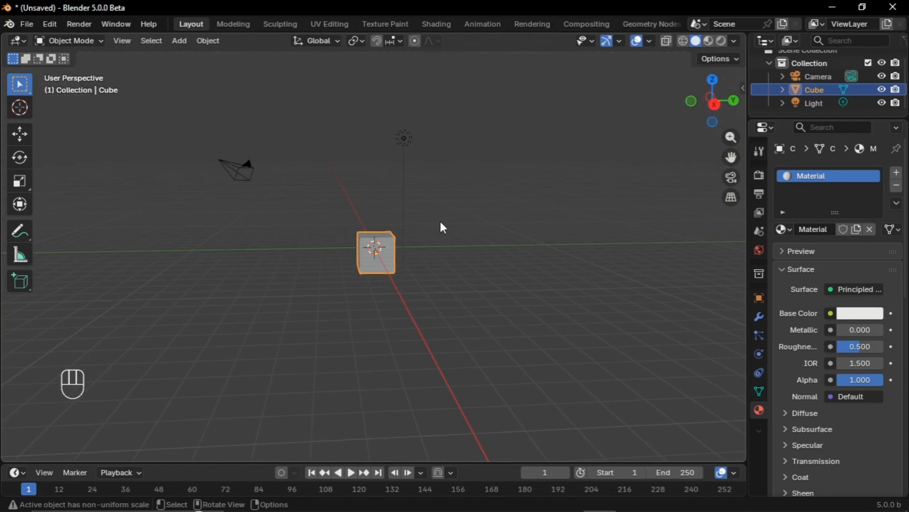
{"action": "scroll", "coordinate": [441, 223], "scroll_direction": "up", "scroll_amount": 6}
{"action": "scroll", "coordinate": [441, 223], "scroll_direction": "down", "scroll_amount": 3}
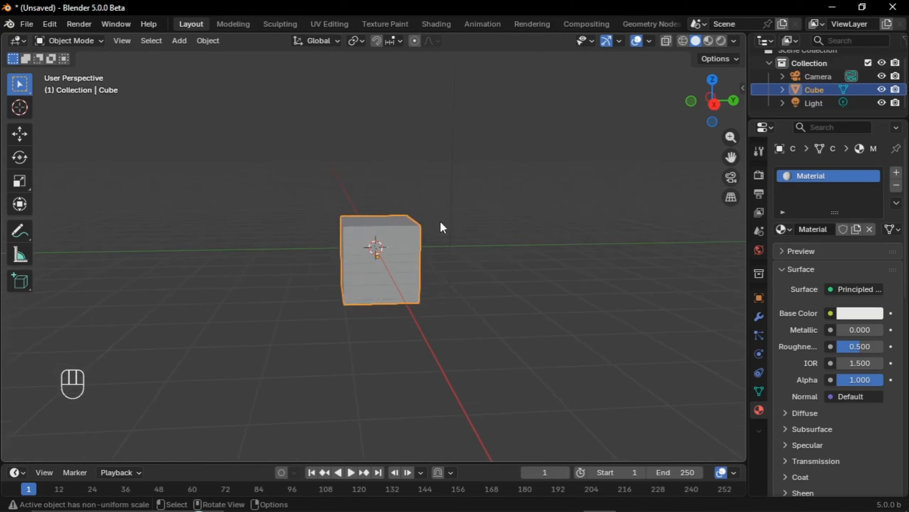
{"action": "scroll", "coordinate": [440, 223], "scroll_direction": "down", "scroll_amount": 3}
{"action": "scroll", "coordinate": [441, 223], "scroll_direction": "up", "scroll_amount": 4}
{"action": "scroll", "coordinate": [441, 222], "scroll_direction": "left", "scroll_amount": 6}
{"action": "scroll", "coordinate": [441, 222], "scroll_direction": "down", "scroll_amount": 3}
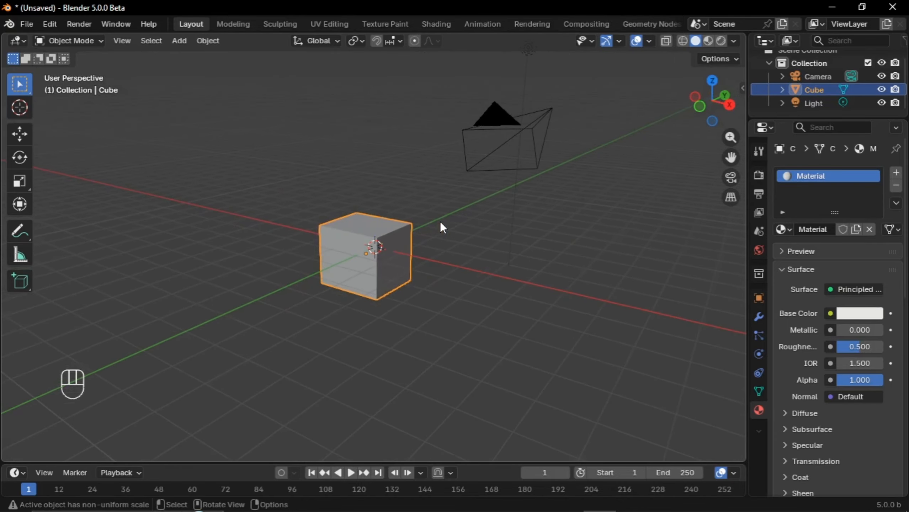
{"action": "scroll", "coordinate": [440, 221], "scroll_direction": "down", "scroll_amount": 3}
{"action": "middle_click_drag", "start_coordinate": [436, 221], "coordinate": [413, 222]}
{"action": "scroll", "coordinate": [412, 222], "scroll_direction": "down", "scroll_amount": 2}
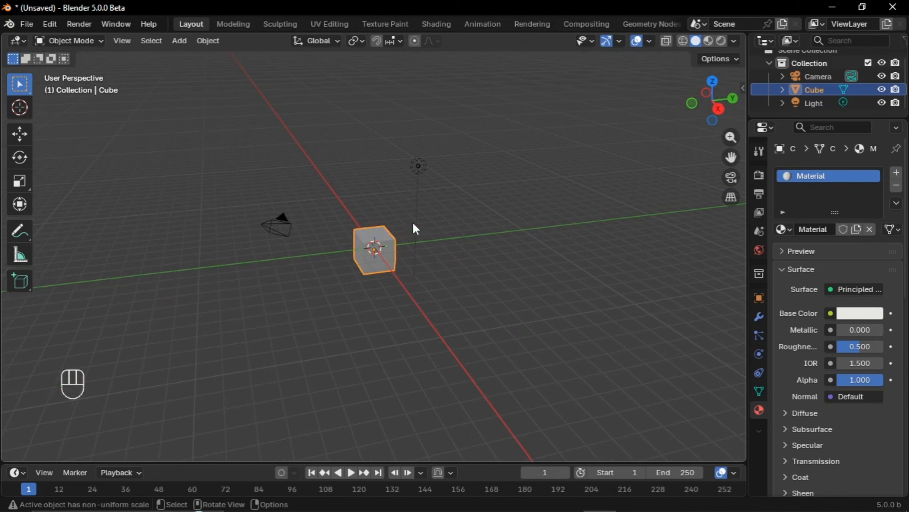
{"action": "scroll", "coordinate": [412, 222], "scroll_direction": "right", "scroll_amount": 4}
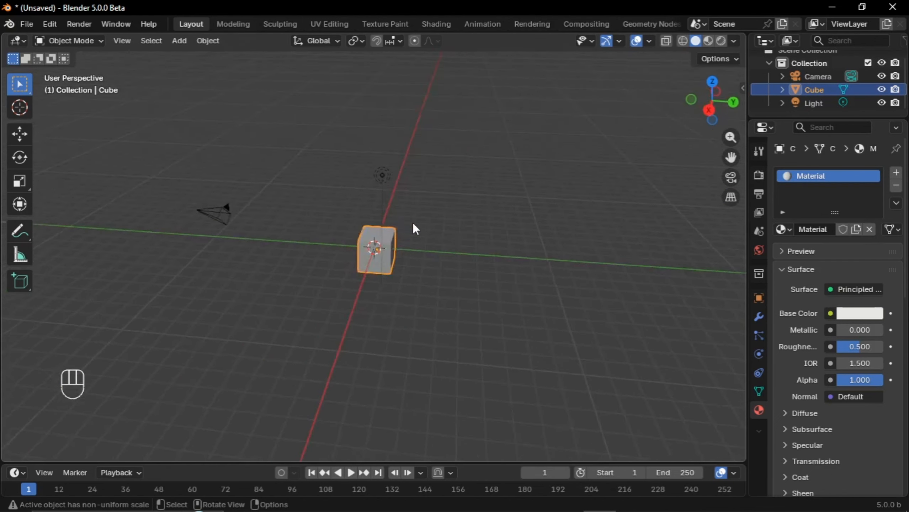
{"action": "scroll", "coordinate": [412, 222], "scroll_direction": "left", "scroll_amount": 8}
{"action": "scroll", "coordinate": [413, 222], "scroll_direction": "right", "scroll_amount": 10}
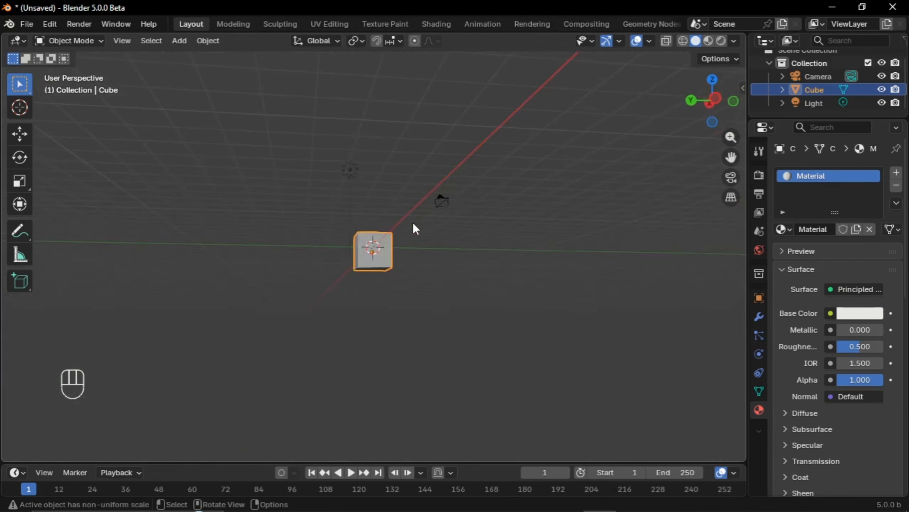
{"action": "scroll", "coordinate": [413, 222], "scroll_direction": "left", "scroll_amount": 4}
{"action": "scroll", "coordinate": [413, 222], "scroll_direction": "down", "scroll_amount": 2}
{"action": "scroll", "coordinate": [413, 222], "scroll_direction": "up", "scroll_amount": 10}
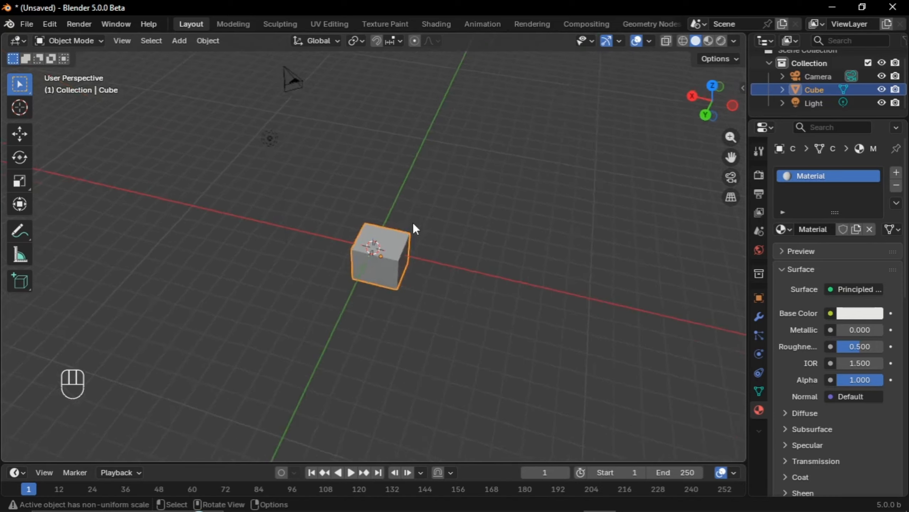
{"action": "scroll", "coordinate": [412, 222], "scroll_direction": "left", "scroll_amount": 10}
{"action": "scroll", "coordinate": [413, 223], "scroll_direction": "right", "scroll_amount": 5}
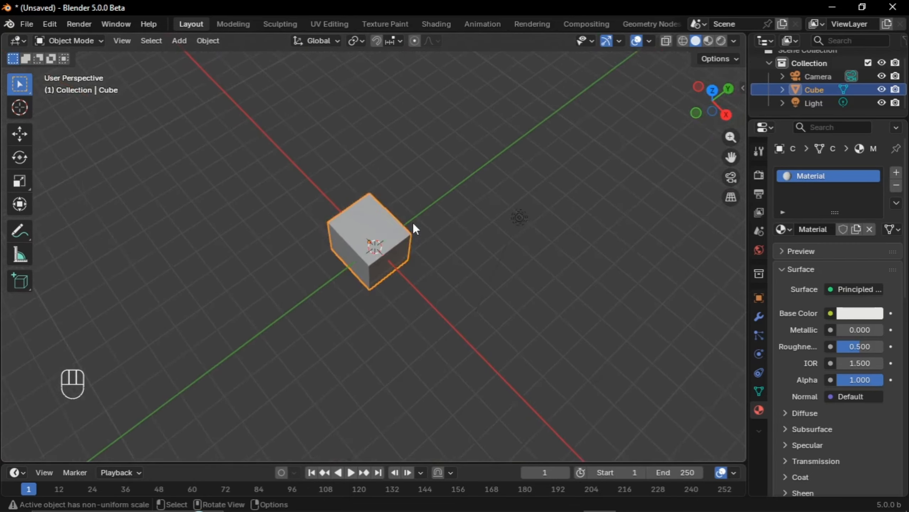
{"action": "scroll", "coordinate": [413, 222], "scroll_direction": "down", "scroll_amount": 4}
{"action": "scroll", "coordinate": [413, 223], "scroll_direction": "right", "scroll_amount": 5}
{"action": "scroll", "coordinate": [413, 223], "scroll_direction": "down", "scroll_amount": 3}
{"action": "scroll", "coordinate": [413, 222], "scroll_direction": "left", "scroll_amount": 6}
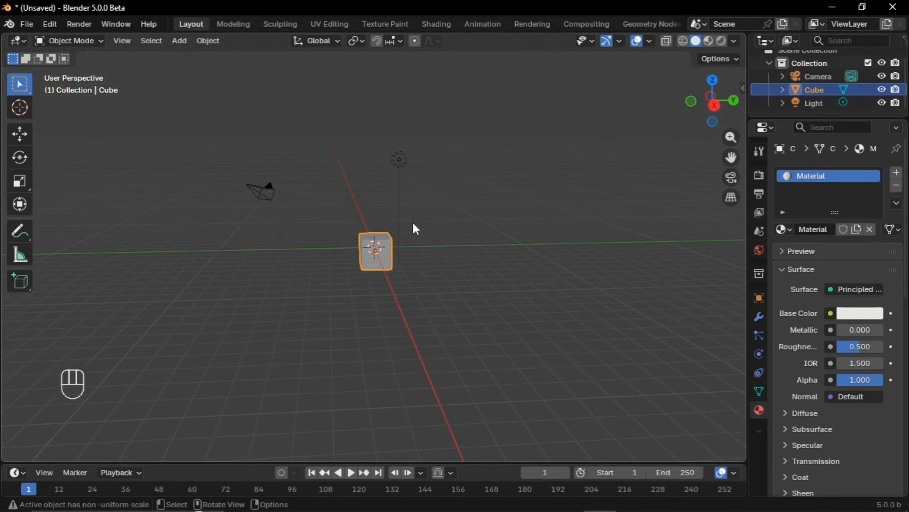
- Enlarge the Outliner area downward so the whole scene collection fits in it
{"action": "scroll", "coordinate": [779, 85], "scroll_direction": "up", "scroll_amount": 1}
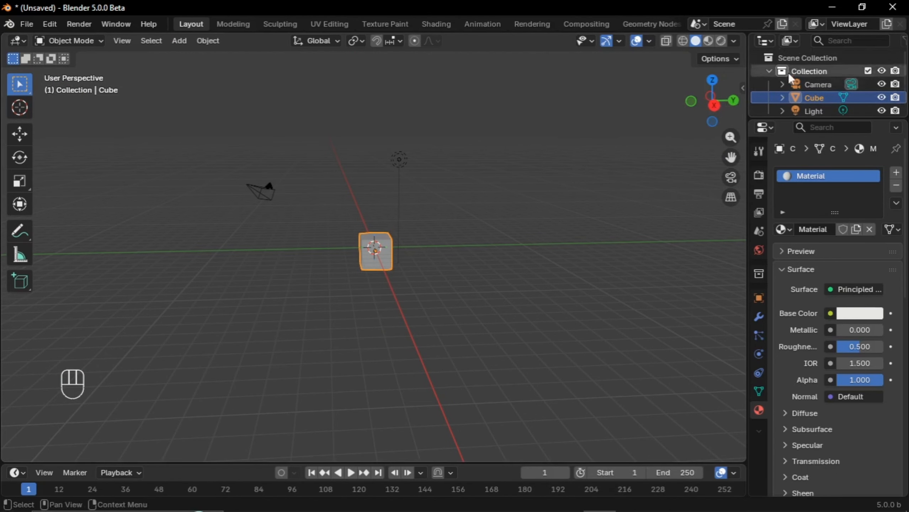
{"action": "left_click_drag", "start_coordinate": [794, 117], "coordinate": [795, 233]}
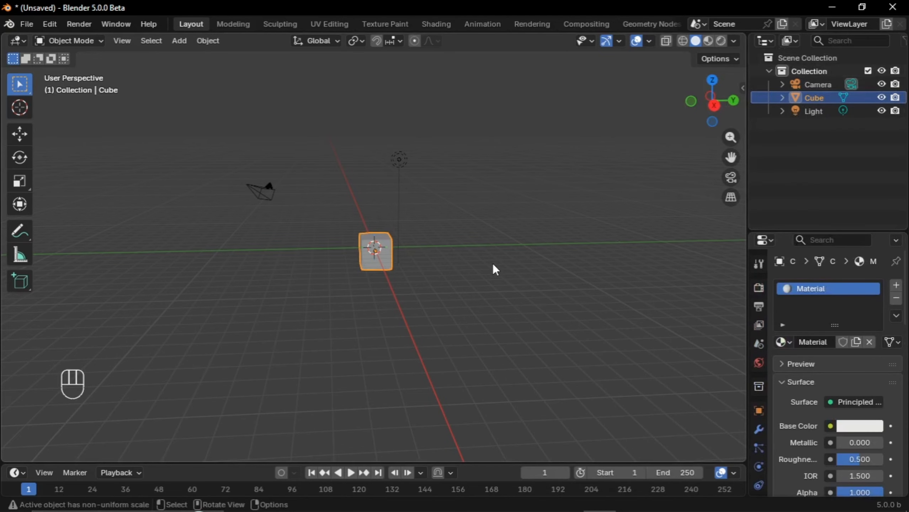
- With the objects out of view, select the camera in the Outliner and frame it in the viewport
{"action": "middle_click_drag", "start_coordinate": [494, 265], "coordinate": [493, 264]}
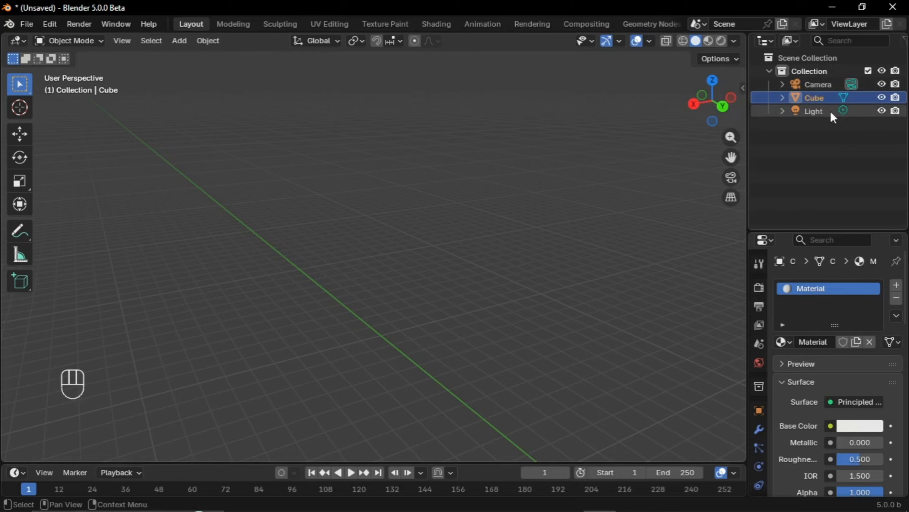
{"action": "left_click", "coordinate": [810, 89]}
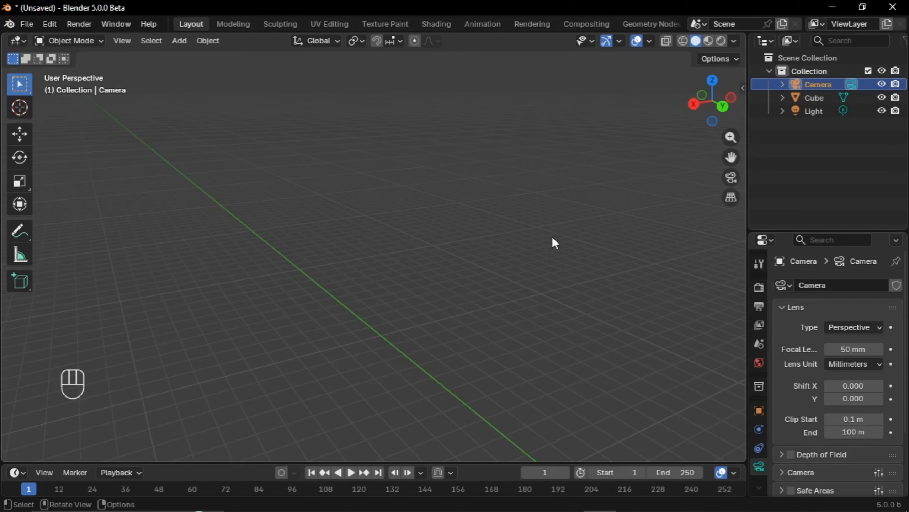
{"action": "key", "text": "KP_Decimal"}
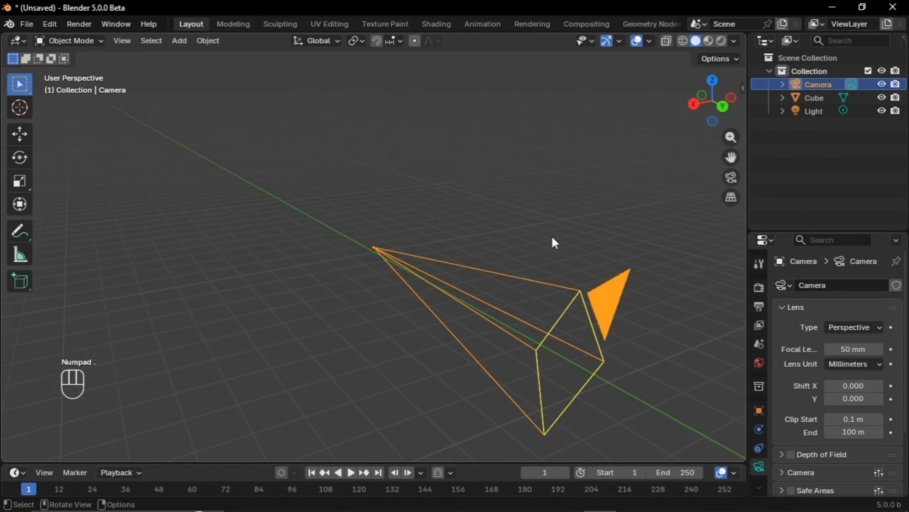
{"action": "scroll", "coordinate": [551, 237], "scroll_direction": "left", "scroll_amount": 10}
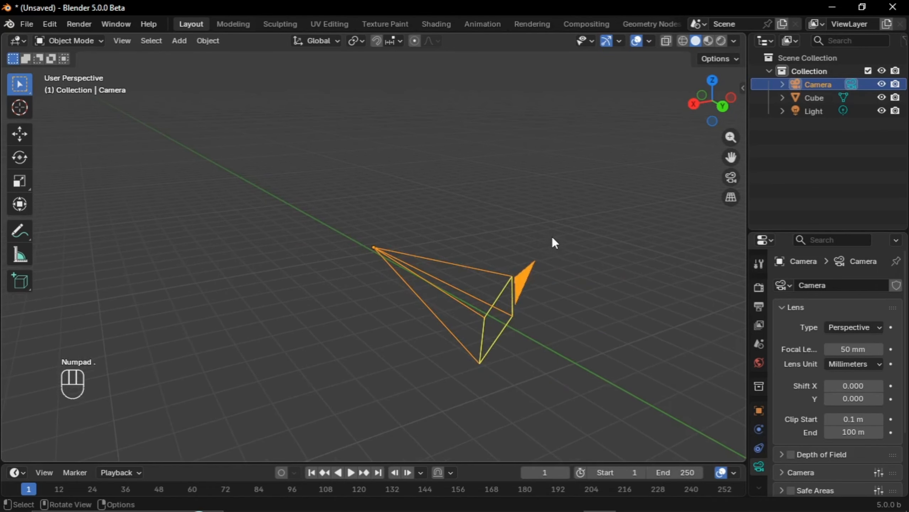
{"action": "scroll", "coordinate": [552, 237], "scroll_direction": "left", "scroll_amount": 8}
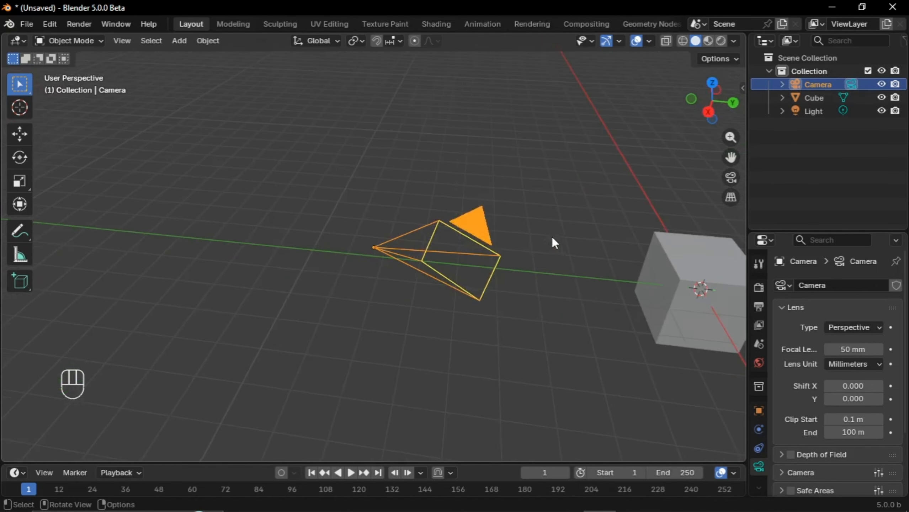
- Select the cube and centre the view on it, with the camera and light also in view
{"action": "left_click", "coordinate": [481, 212]}
{"action": "key", "text": "KP_Decimal"}
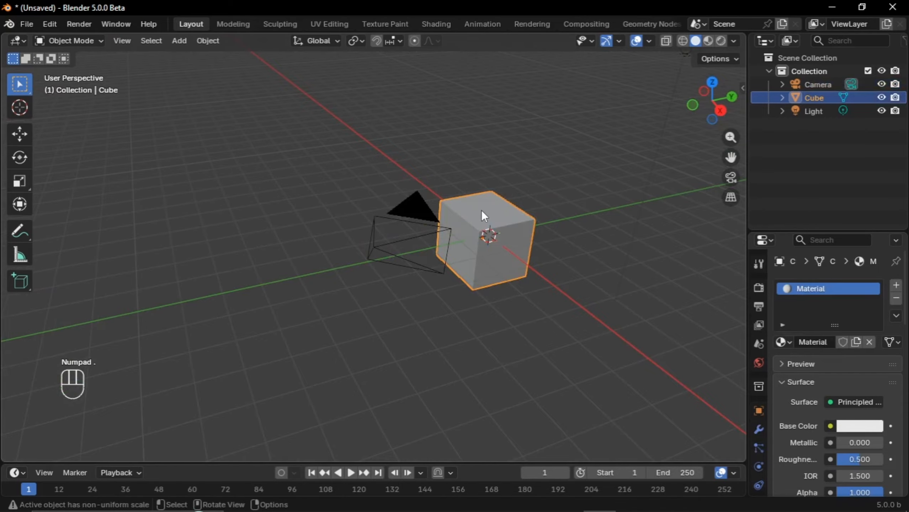
{"action": "scroll", "coordinate": [482, 209], "scroll_direction": "down", "scroll_amount": 10}
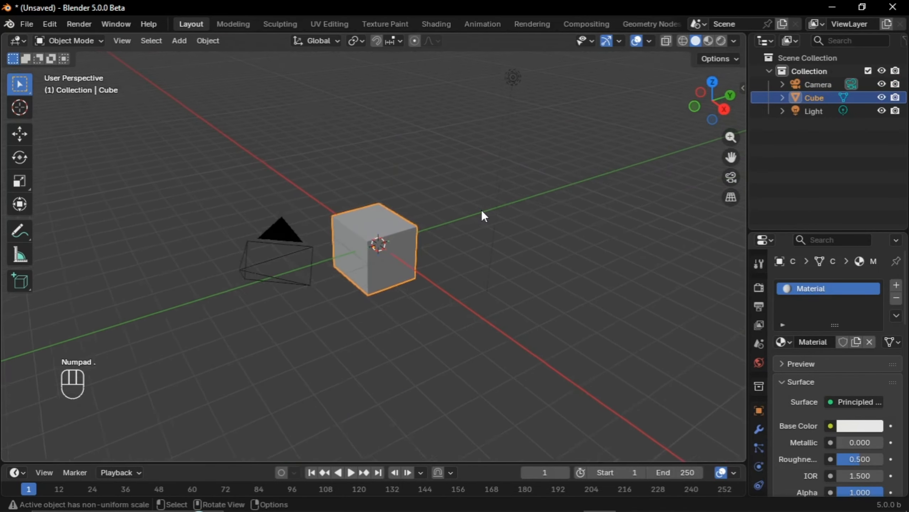
{"action": "scroll", "coordinate": [481, 211], "scroll_direction": "left", "scroll_amount": 8}
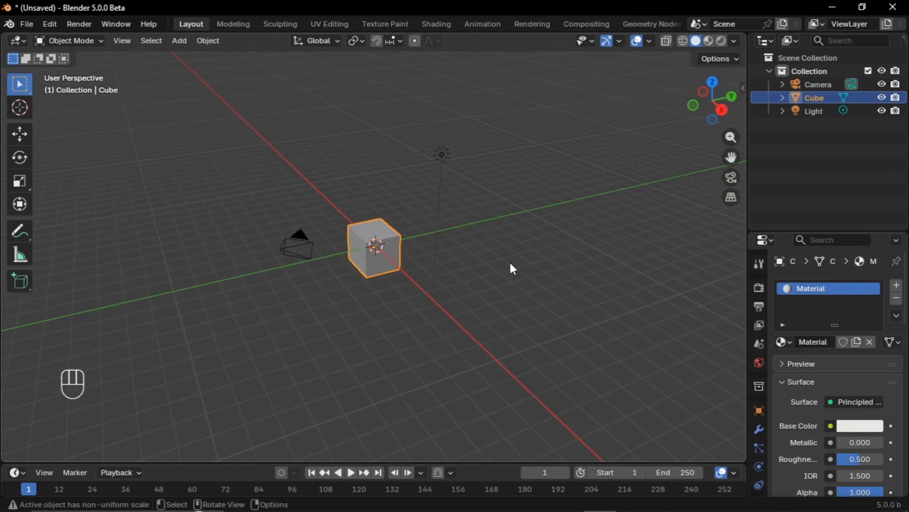
{"action": "middle_click_drag", "start_coordinate": [511, 265], "coordinate": [494, 278]}
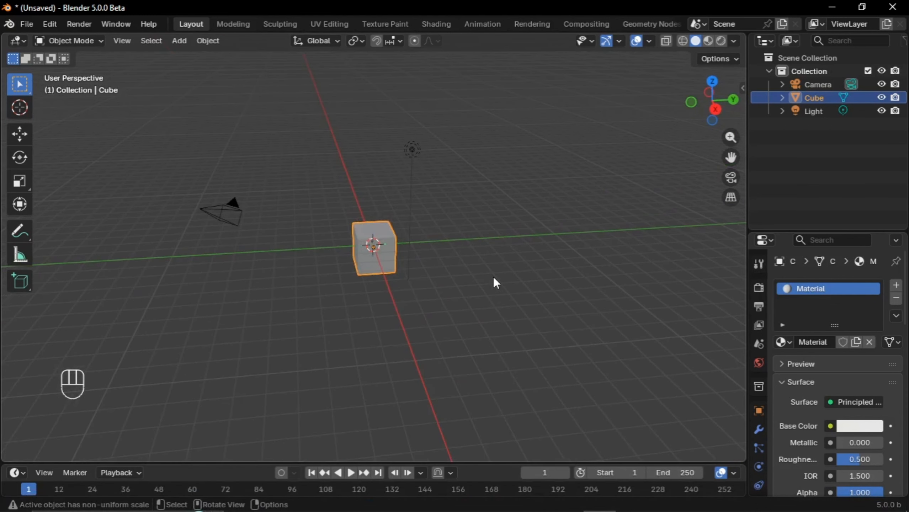